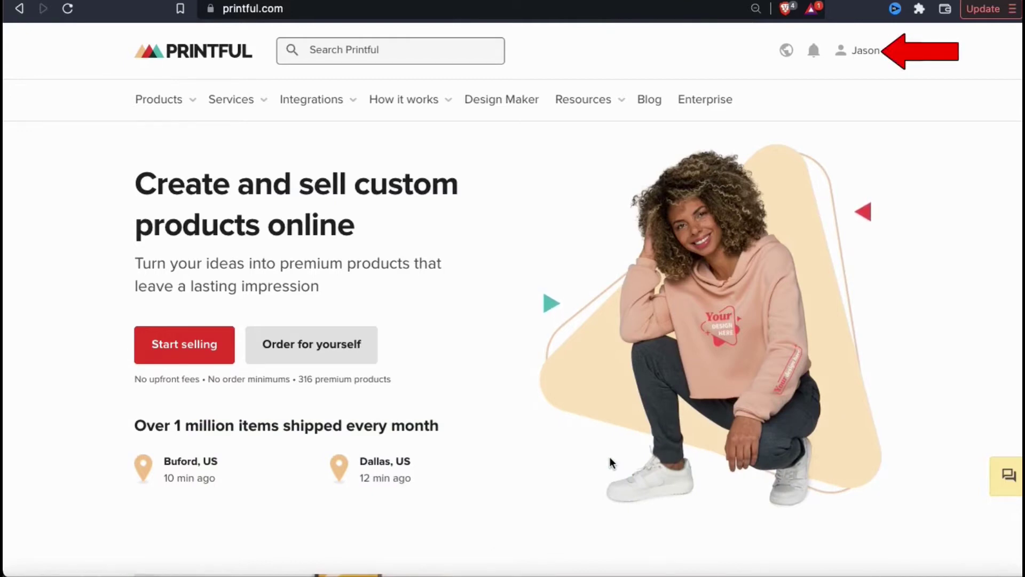
# - Go to the dashboard's Product templates page listing the saved Bitcoin-themed templates
pyautogui.click(888, 52)
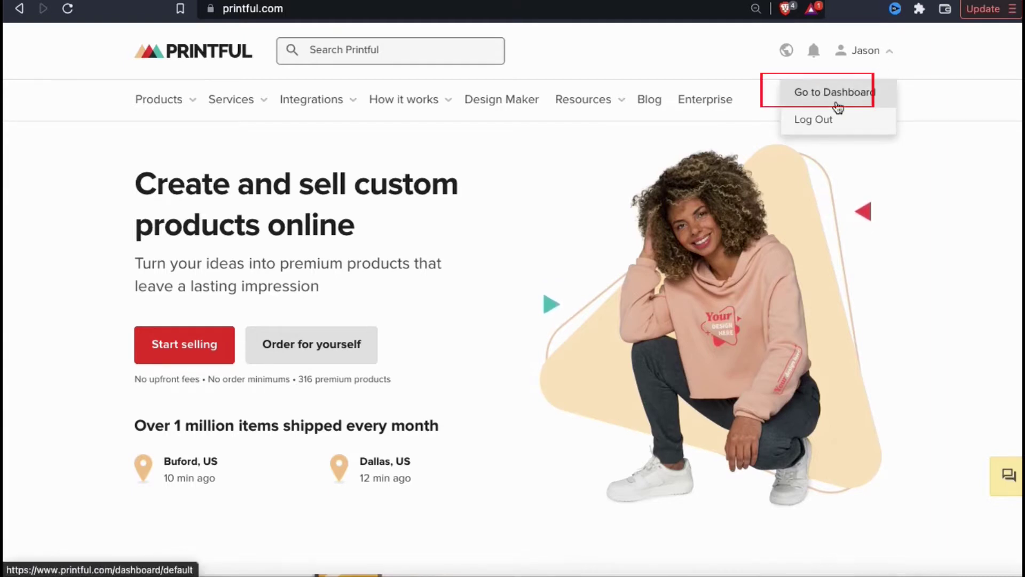
pyautogui.click(836, 105)
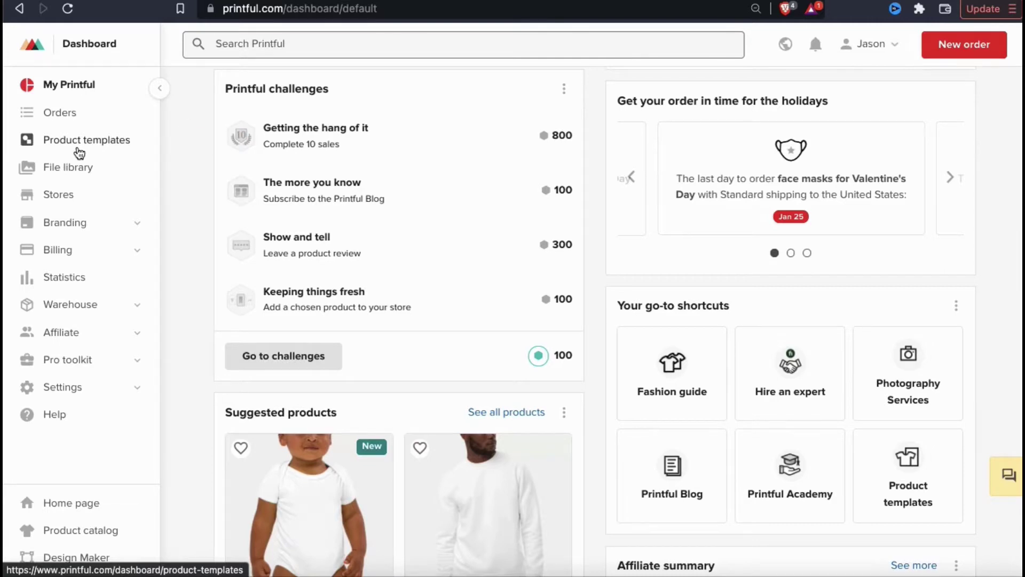
pyautogui.click(79, 154)
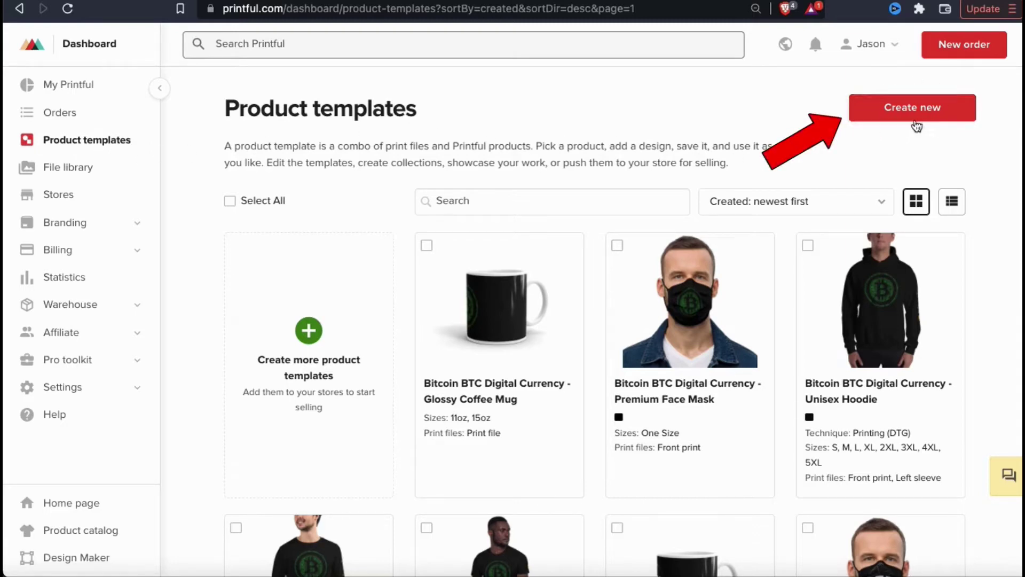
# - Start a new product template and filter the product picker to Men's clothing T-shirts
pyautogui.click(913, 109)
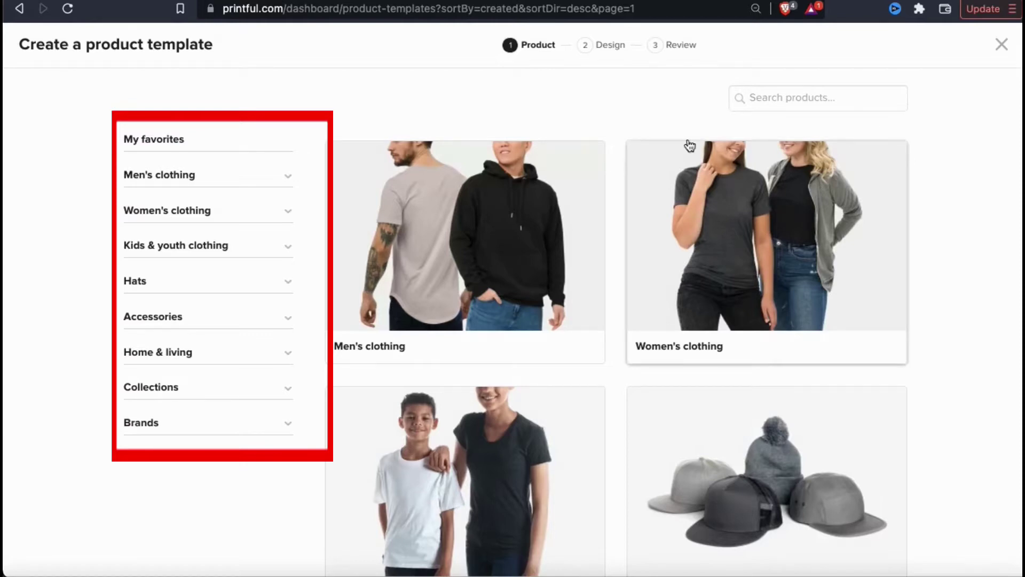
pyautogui.click(289, 181)
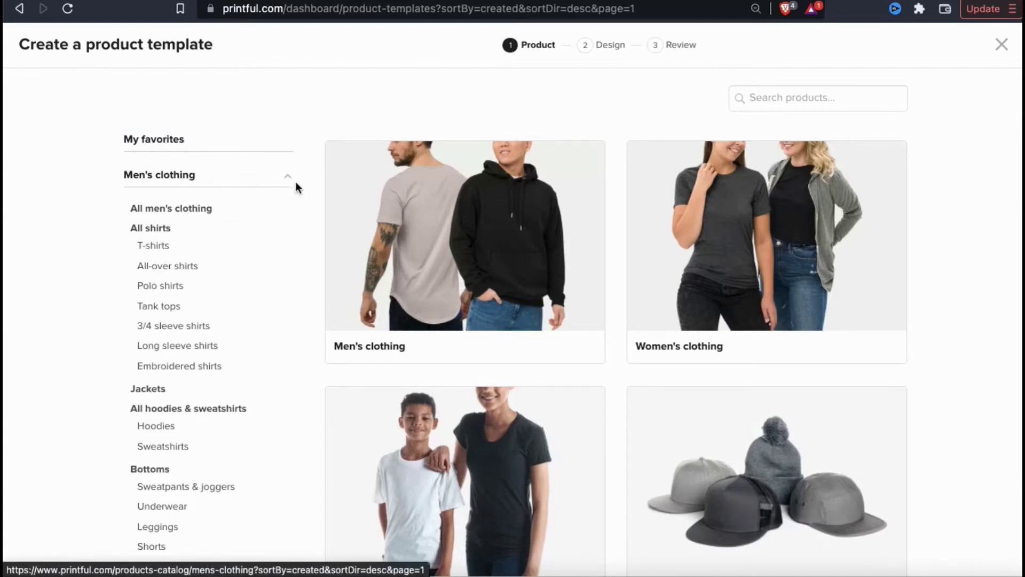
pyautogui.scroll(-2, 299, 189)
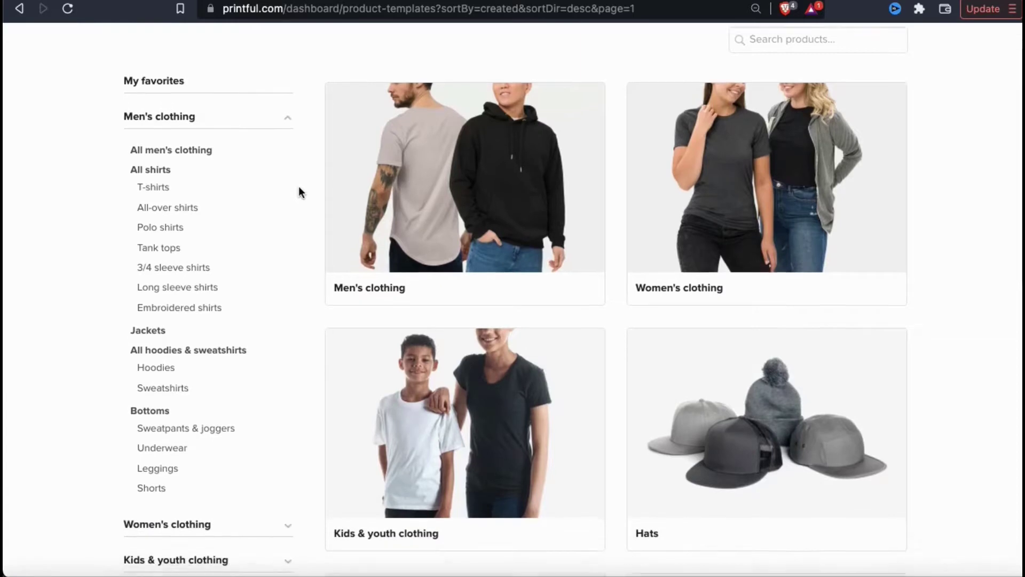
pyautogui.scroll(-1, 299, 187)
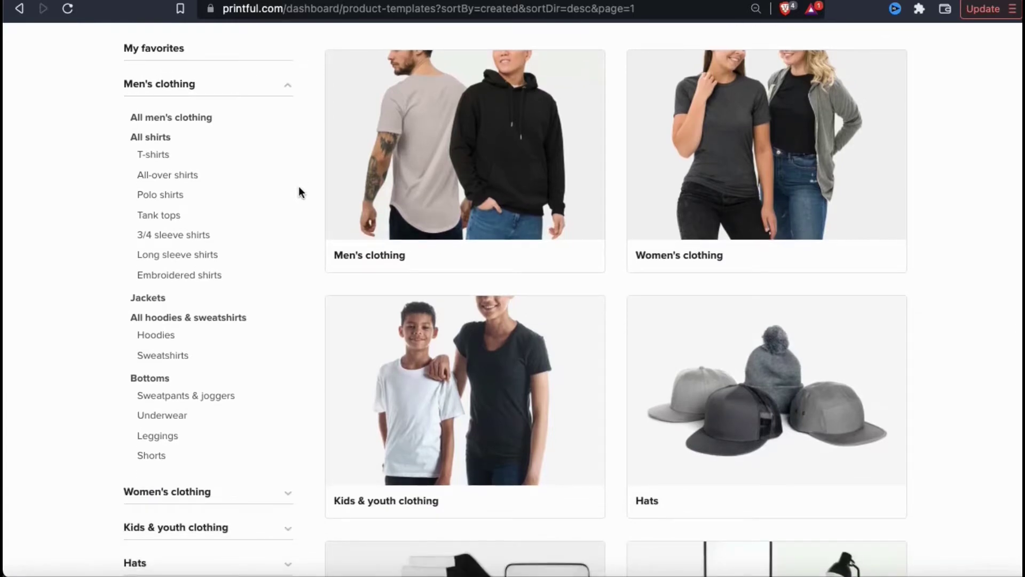
pyautogui.click(164, 155)
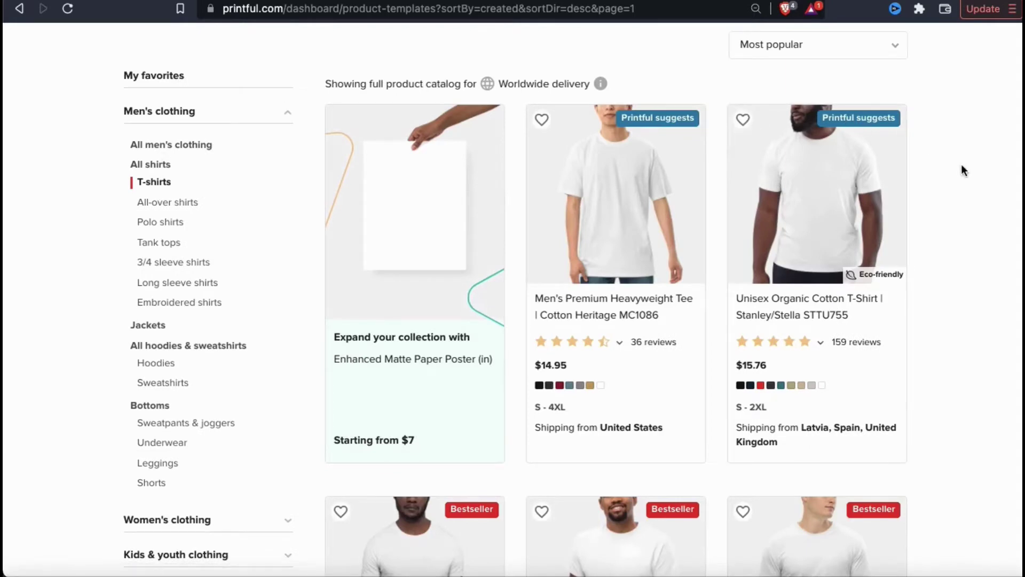
# - Browse the men's T-shirt cards and prices, ending at the Bestseller row with the Bella + Canvas 3001
pyautogui.scroll(-2, 961, 166)
pyautogui.scroll(-5, 963, 170)
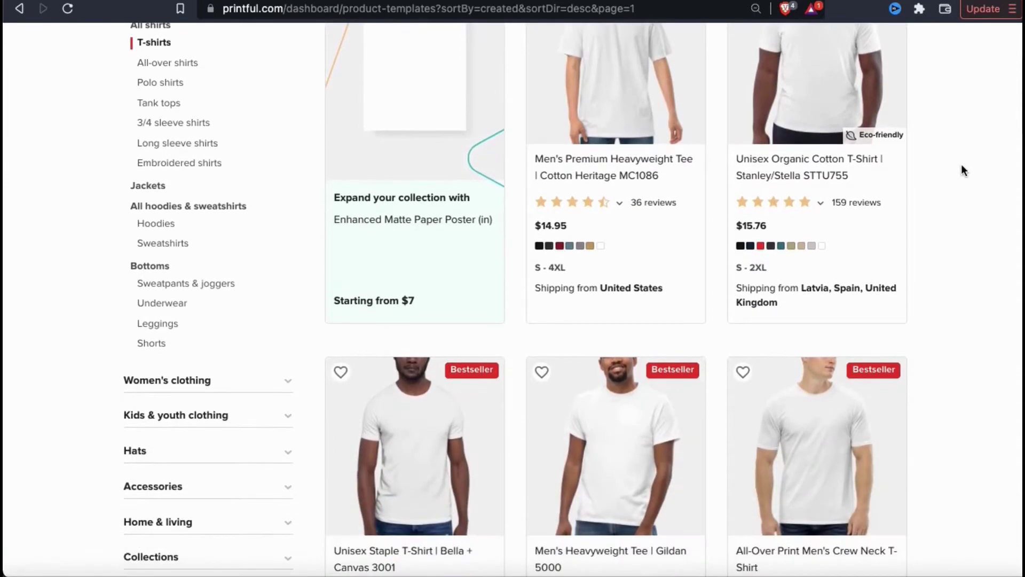
pyautogui.scroll(-5, 964, 170)
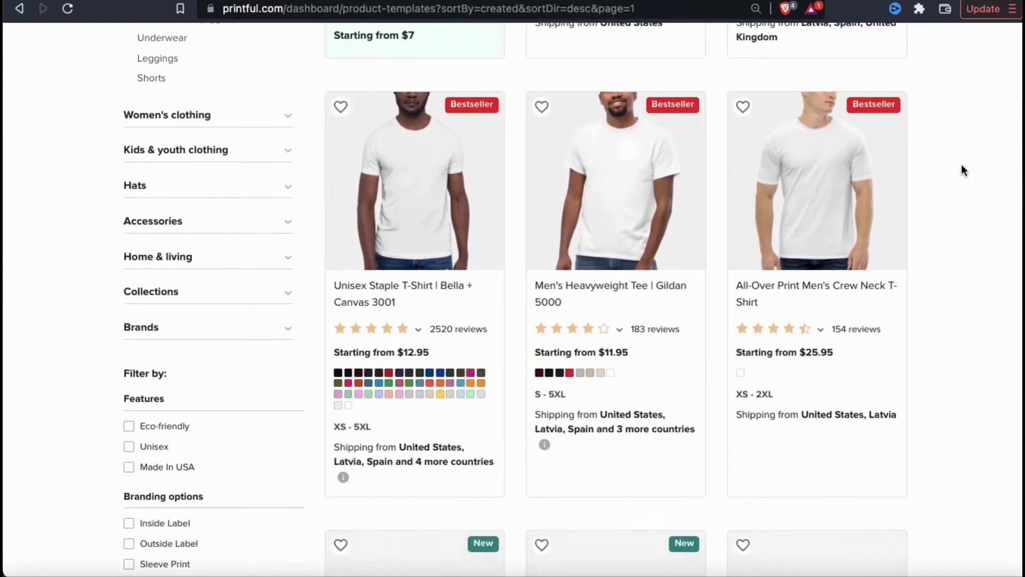
pyautogui.scroll(-6, 963, 170)
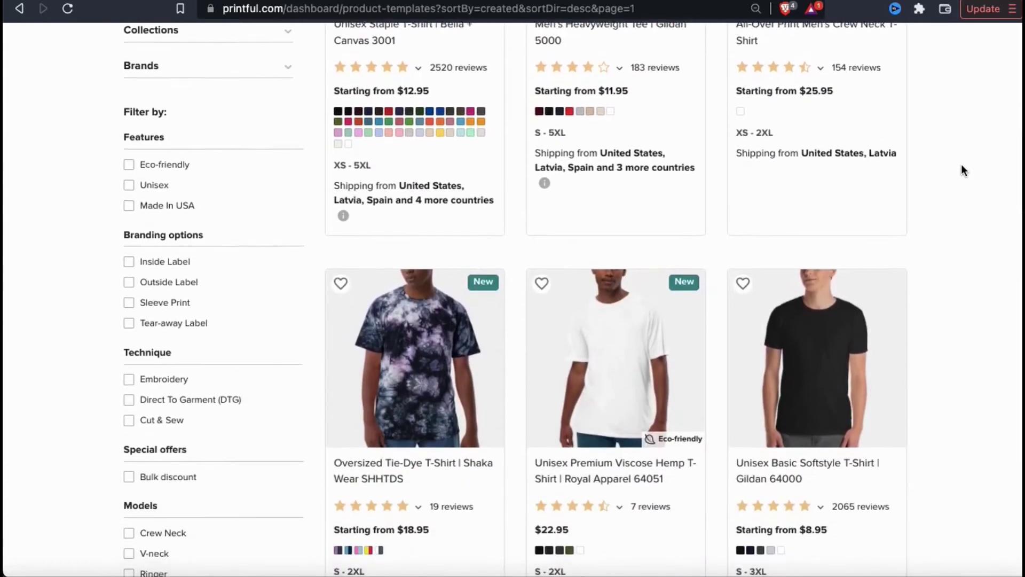
pyautogui.scroll(-5, 963, 170)
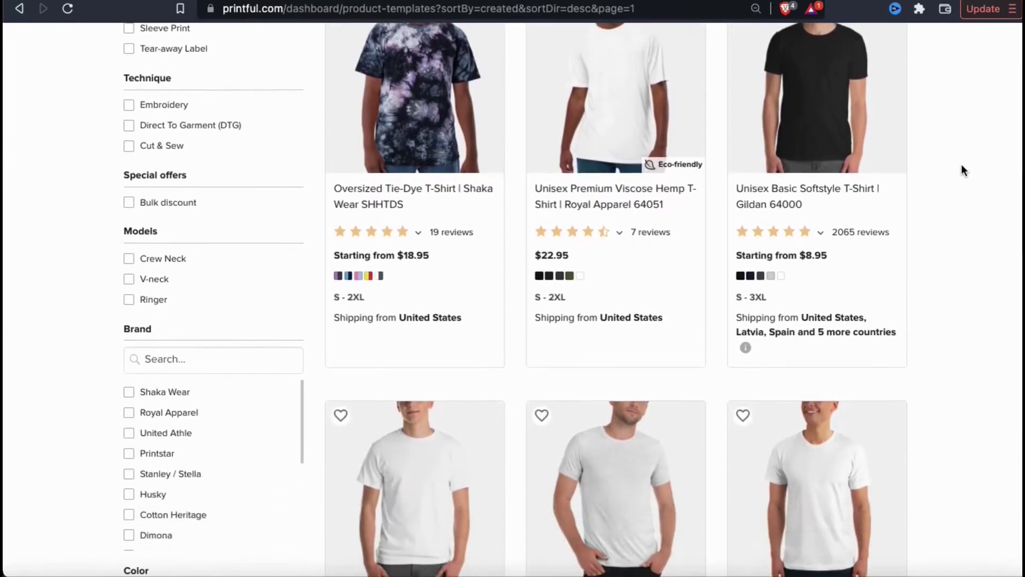
pyautogui.scroll(-7, 963, 170)
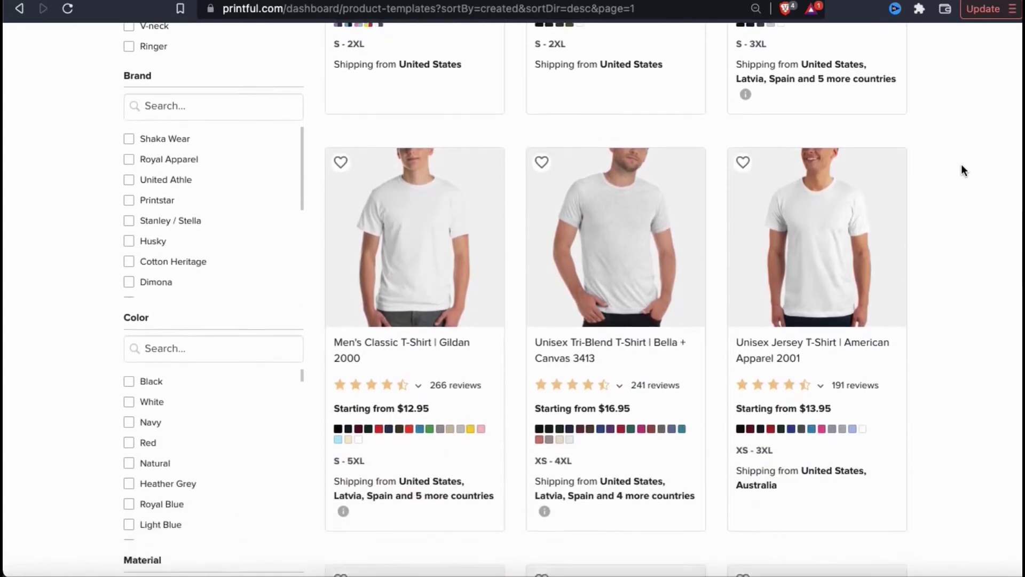
pyautogui.scroll(-4, 963, 170)
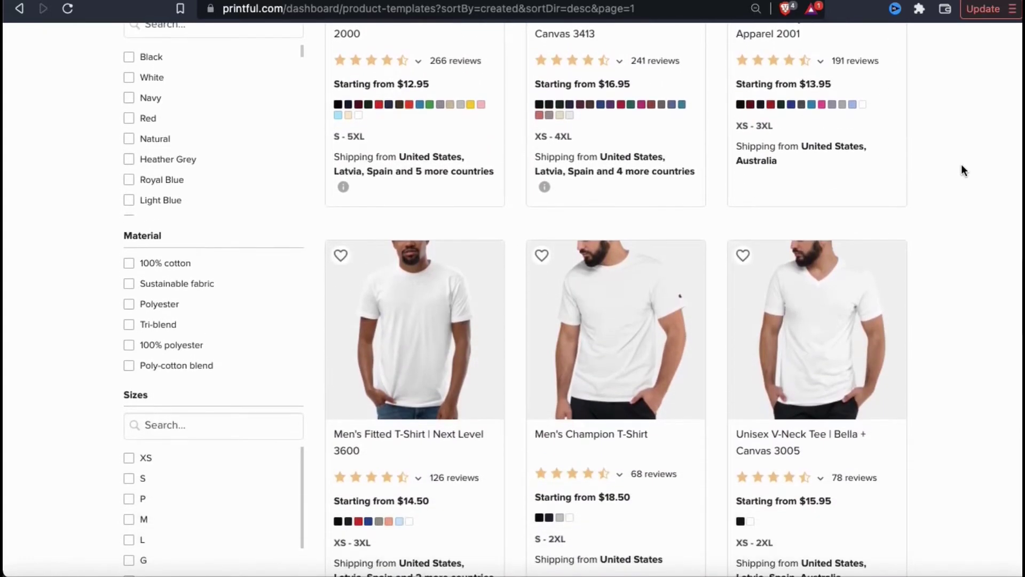
pyautogui.scroll(-6, 963, 170)
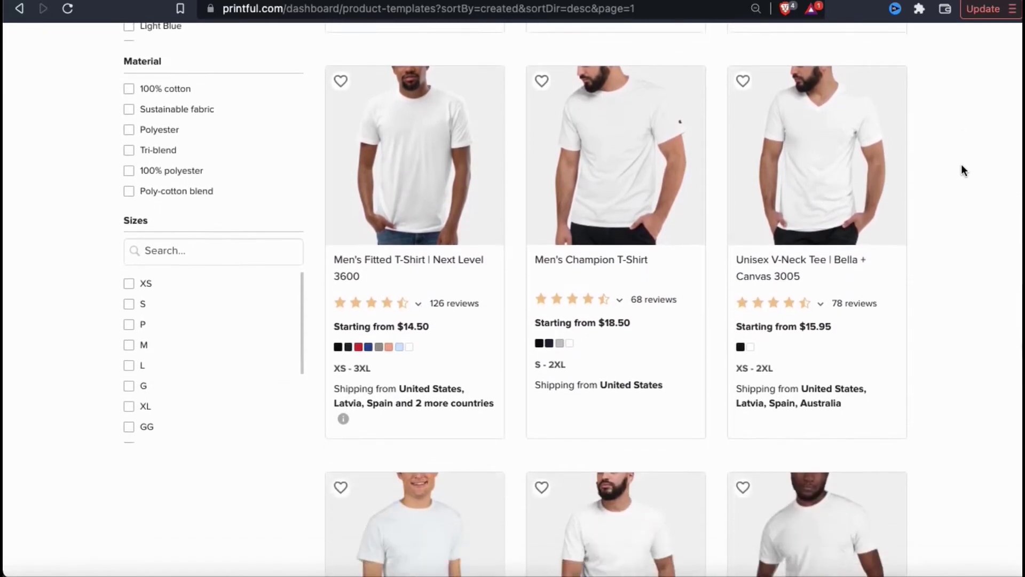
pyautogui.scroll(-9, 963, 170)
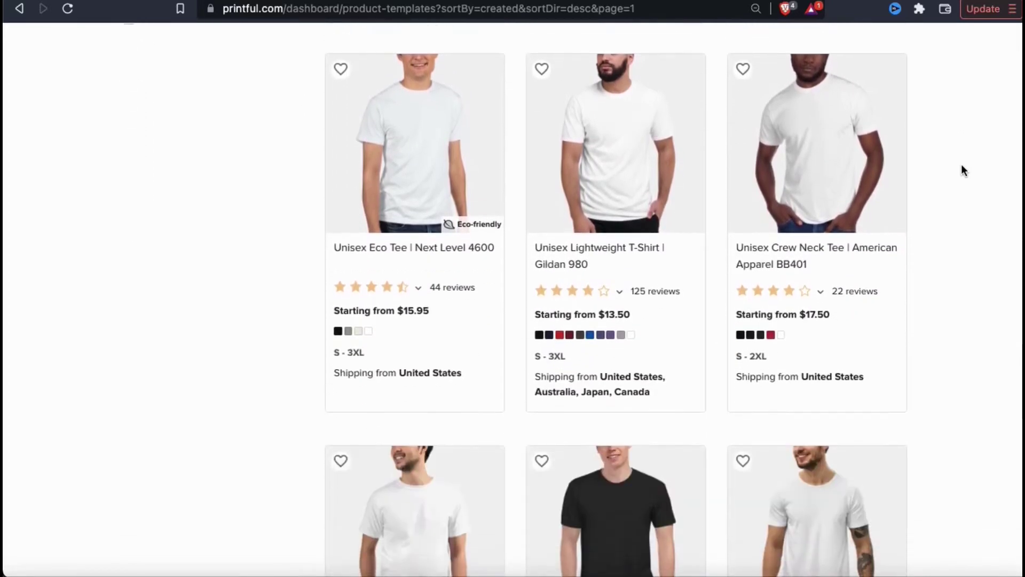
pyautogui.scroll(-9, 963, 169)
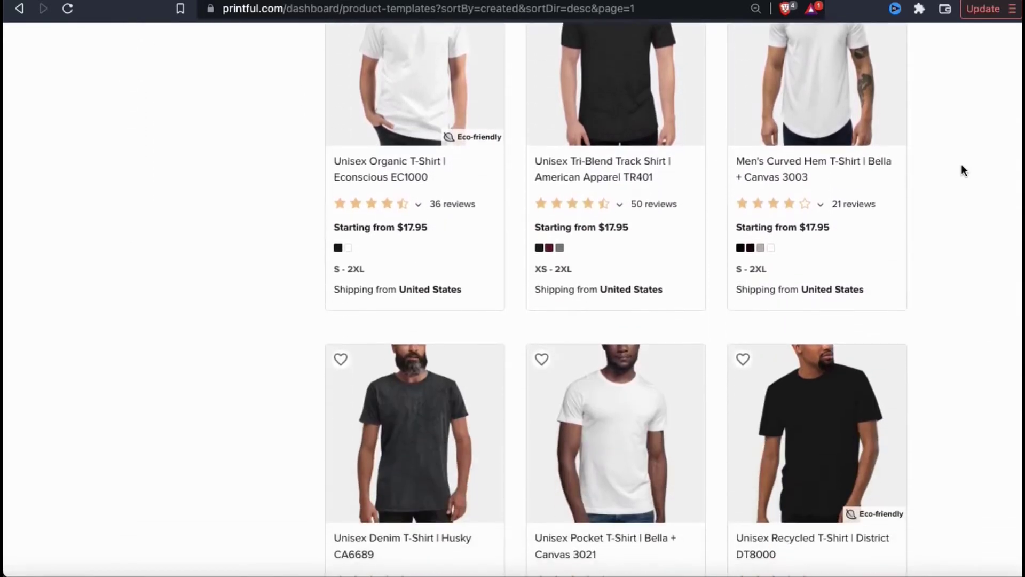
pyautogui.scroll(-3, 964, 170)
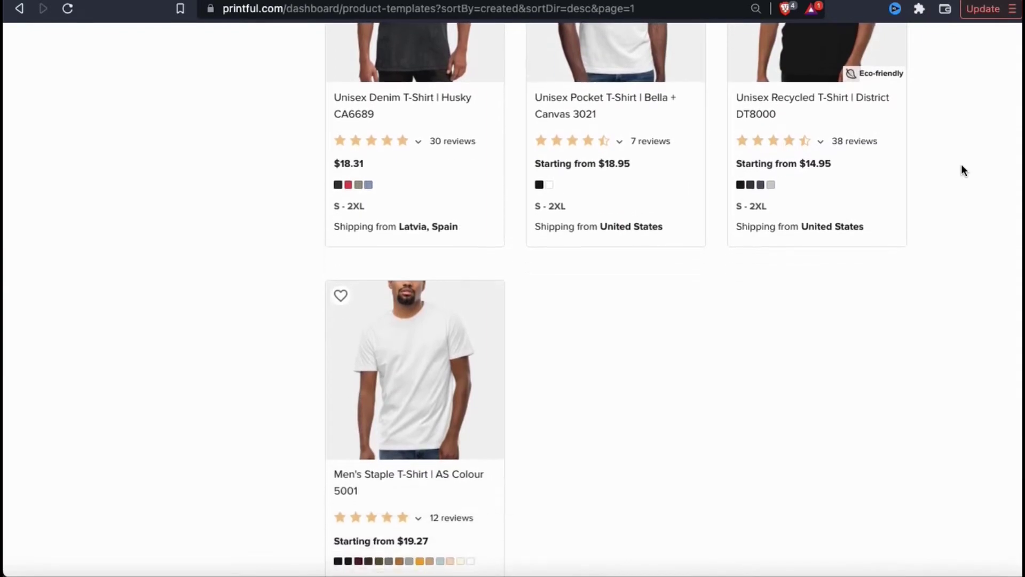
pyautogui.scroll(20, 962, 171)
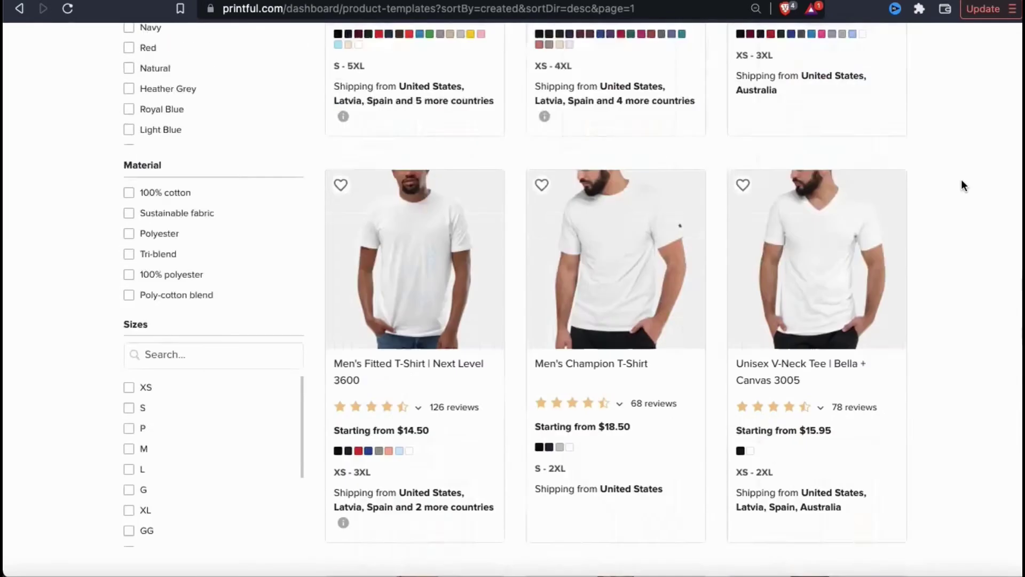
pyautogui.scroll(2, 961, 185)
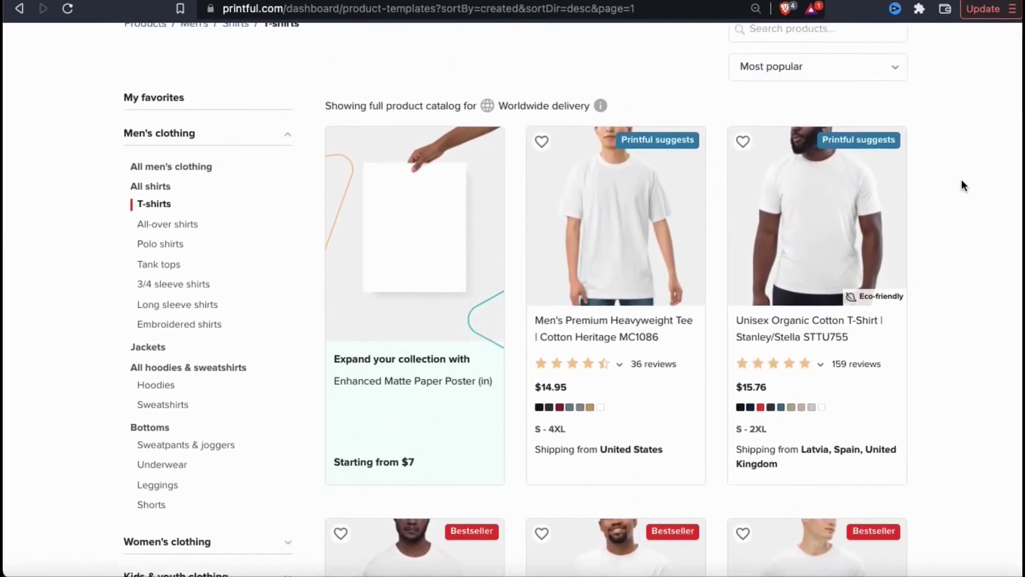
pyautogui.scroll(-5, 961, 185)
pyautogui.scroll(-4, 964, 185)
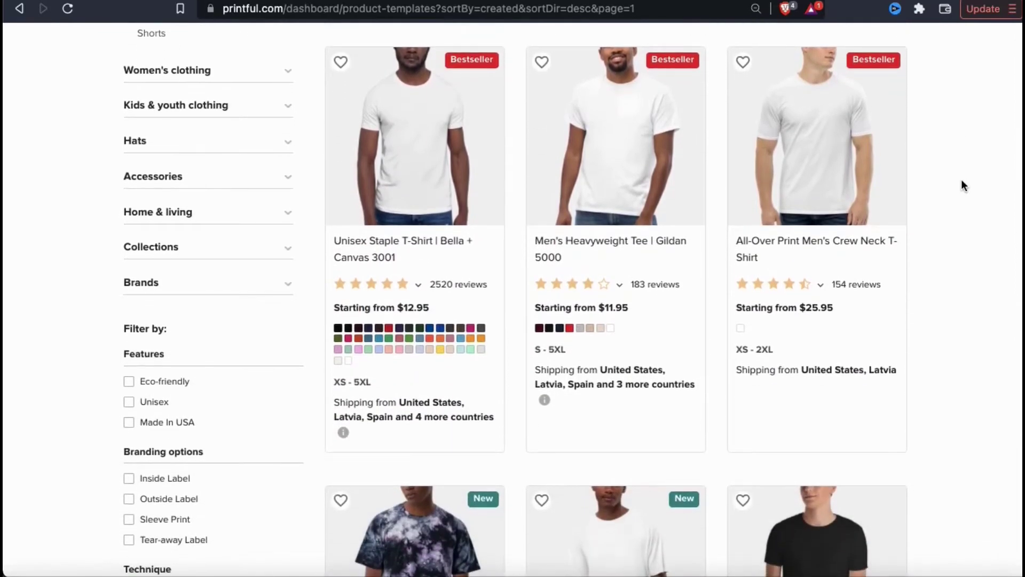
# - Choose the Men's Heavyweight Tee | Gildan 5000 and begin adding a design to its front print area
pyautogui.click(687, 188)
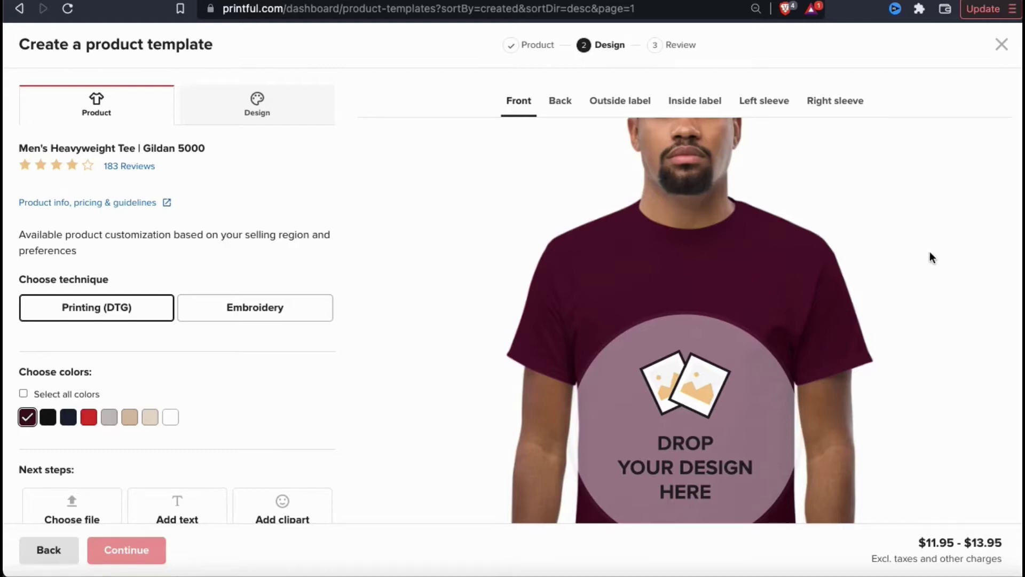
pyautogui.scroll(-2, 929, 253)
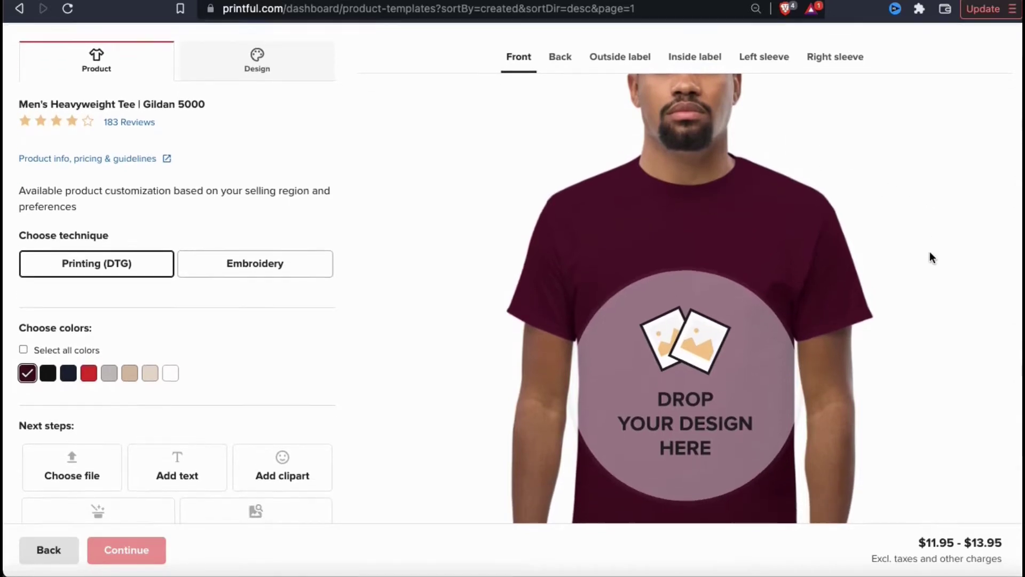
pyautogui.scroll(1, 930, 252)
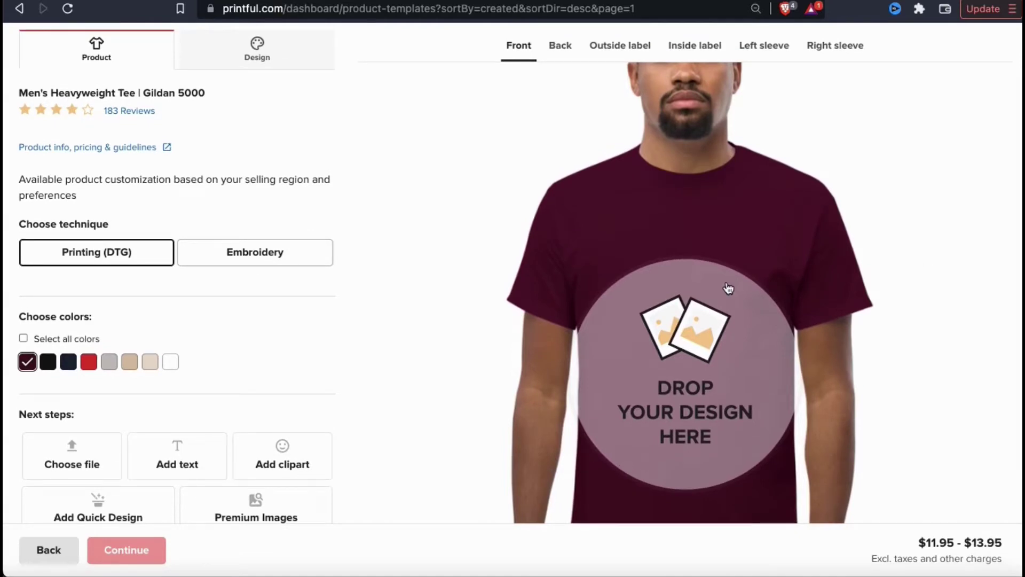
pyautogui.click(679, 351)
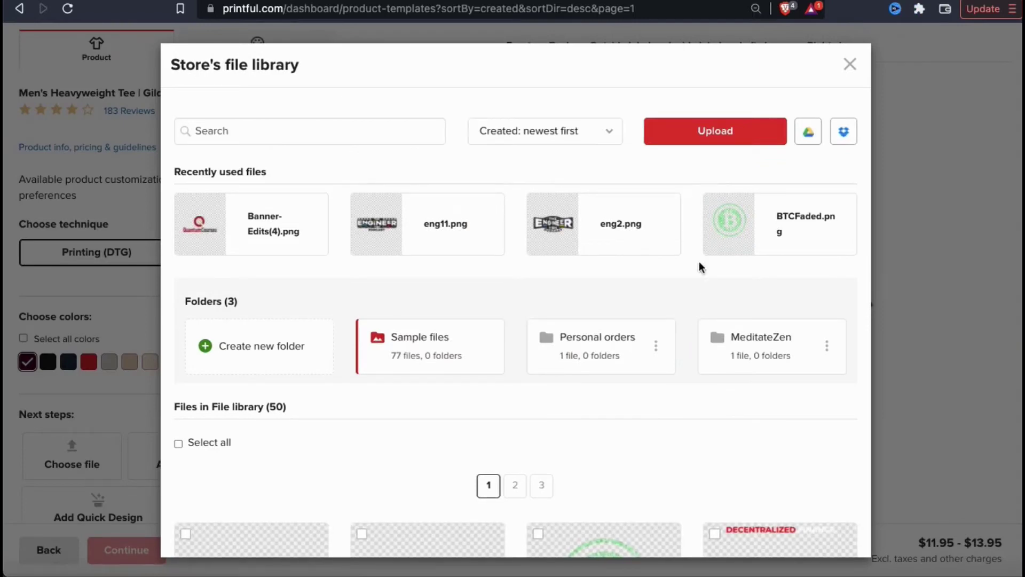
# - Upload QD2.png to the file library and place it on the tee's front
pyautogui.click(720, 134)
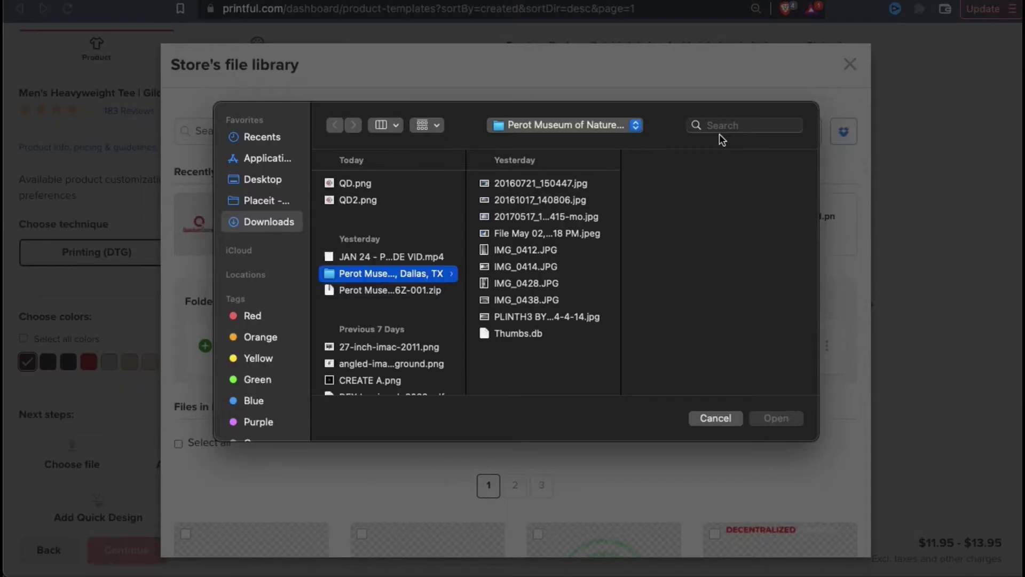
pyautogui.doubleClick(374, 201)
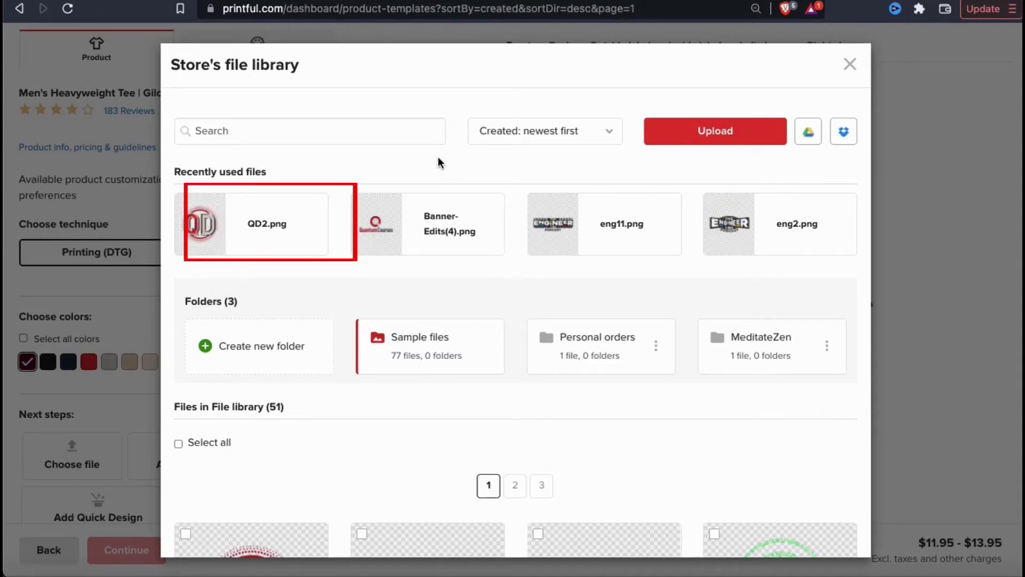
pyautogui.moveTo(252, 195)
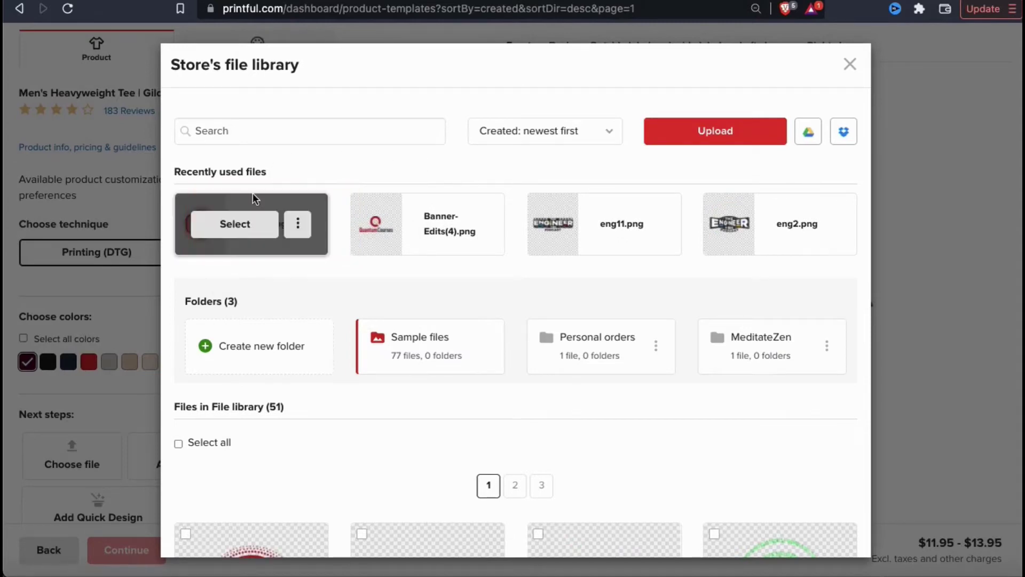
pyautogui.click(239, 236)
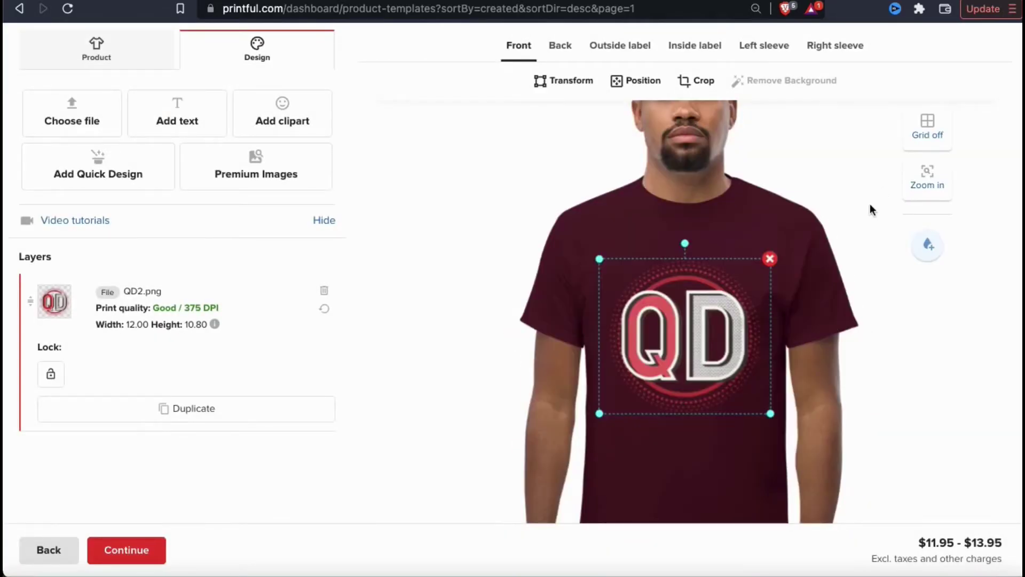
# - Resize the QD logo to 9.59 × 8.64 and move it up, centred high on the chest
pyautogui.moveTo(771, 413); pyautogui.dragTo(754, 399)
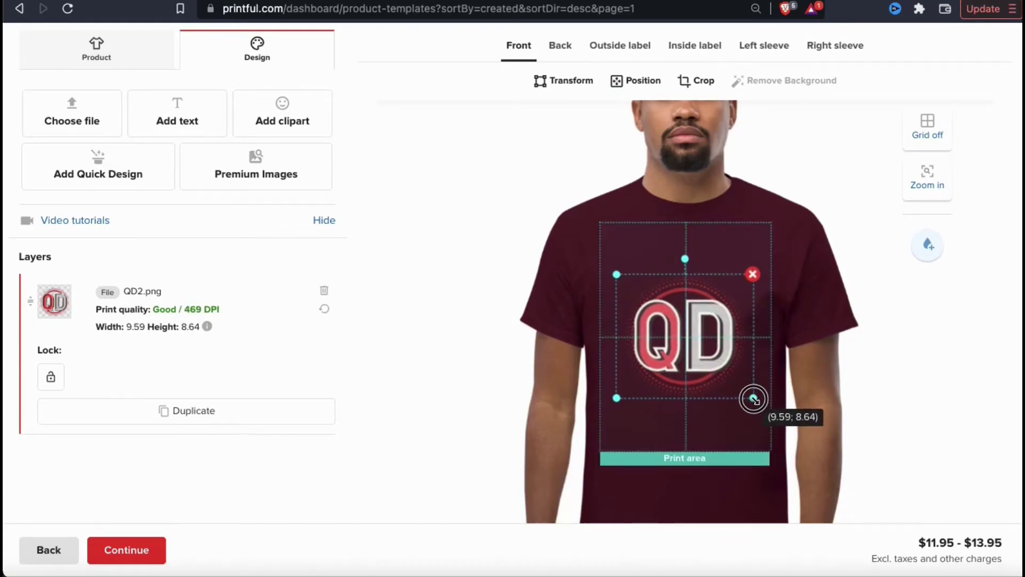
pyautogui.moveTo(690, 330); pyautogui.dragTo(690, 296)
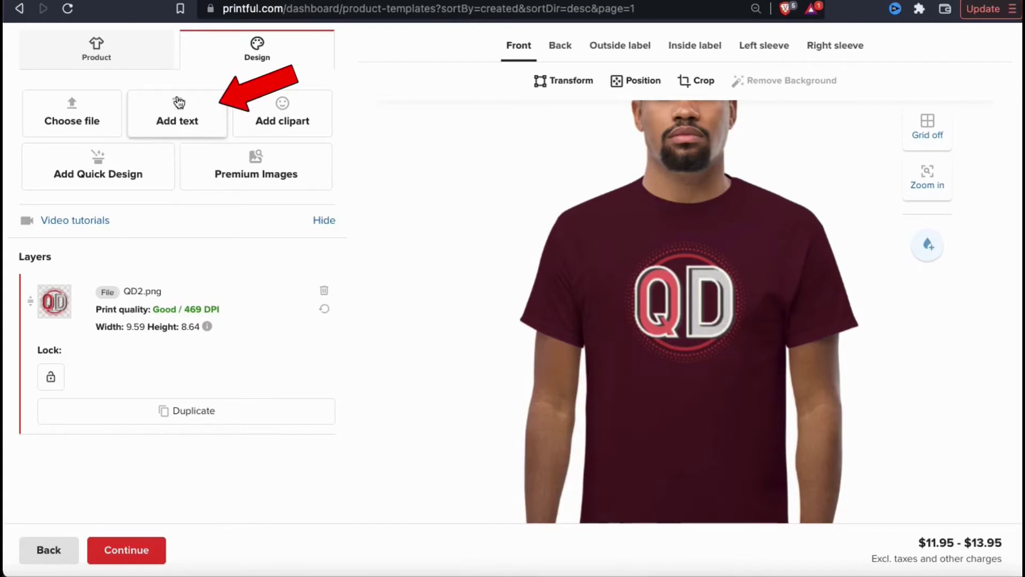
# - Add a QUANTUM DESIGNS text layer, scaled down and positioned just below the logo
pyautogui.click(172, 117)
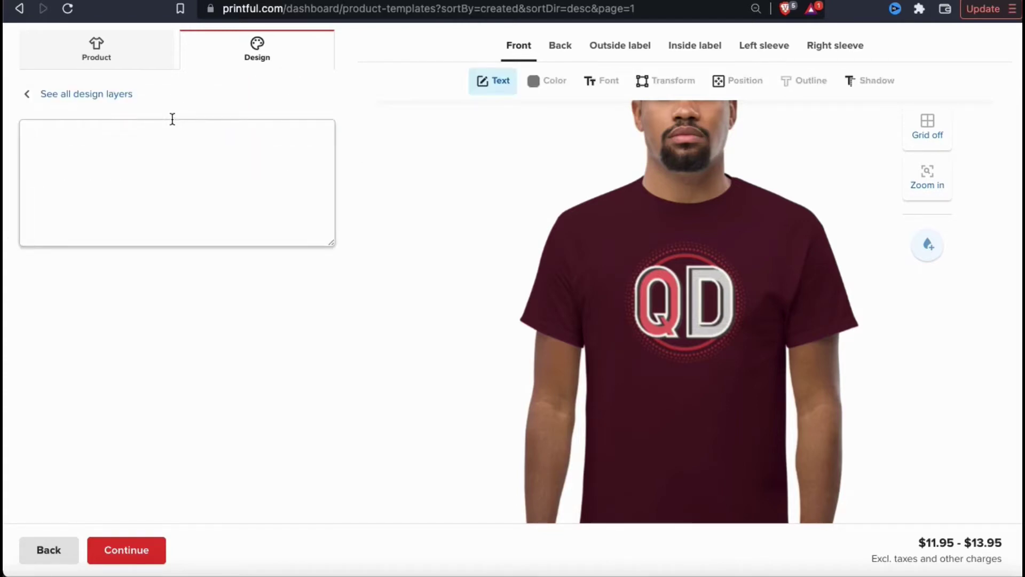
pyautogui.write('QUANT')
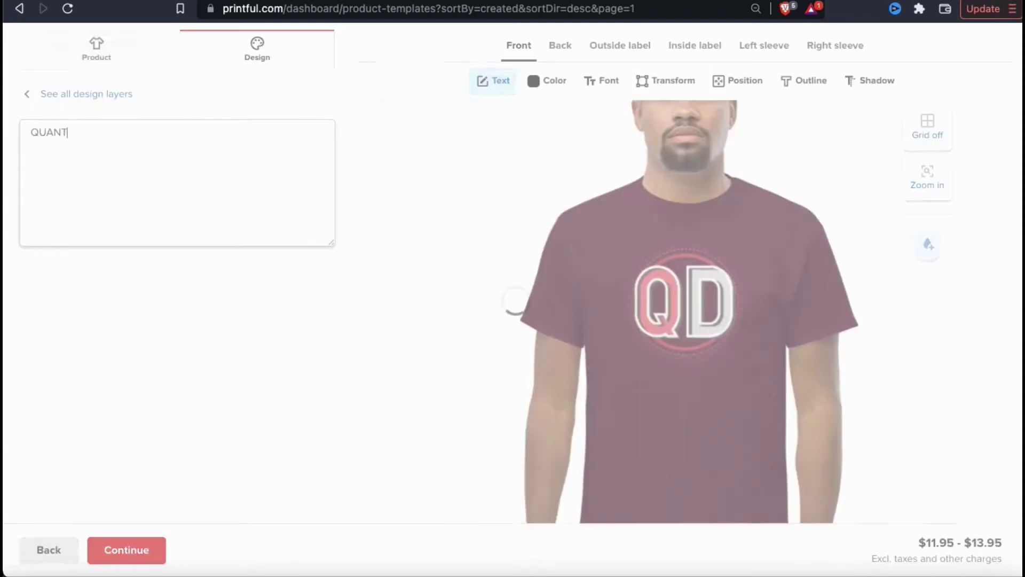
pyautogui.write('UM DESIGNS')
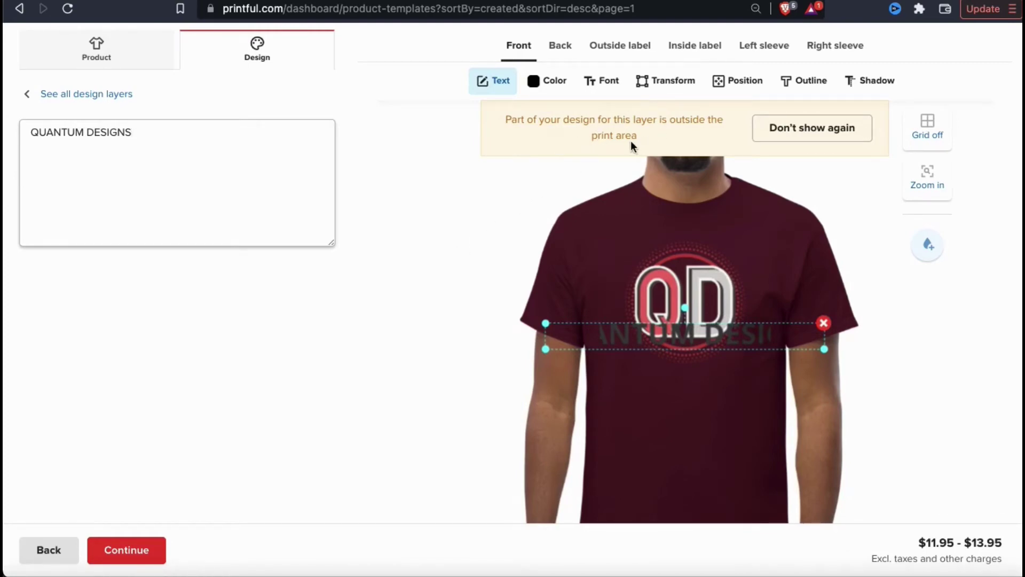
pyautogui.moveTo(546, 323); pyautogui.dragTo(612, 335)
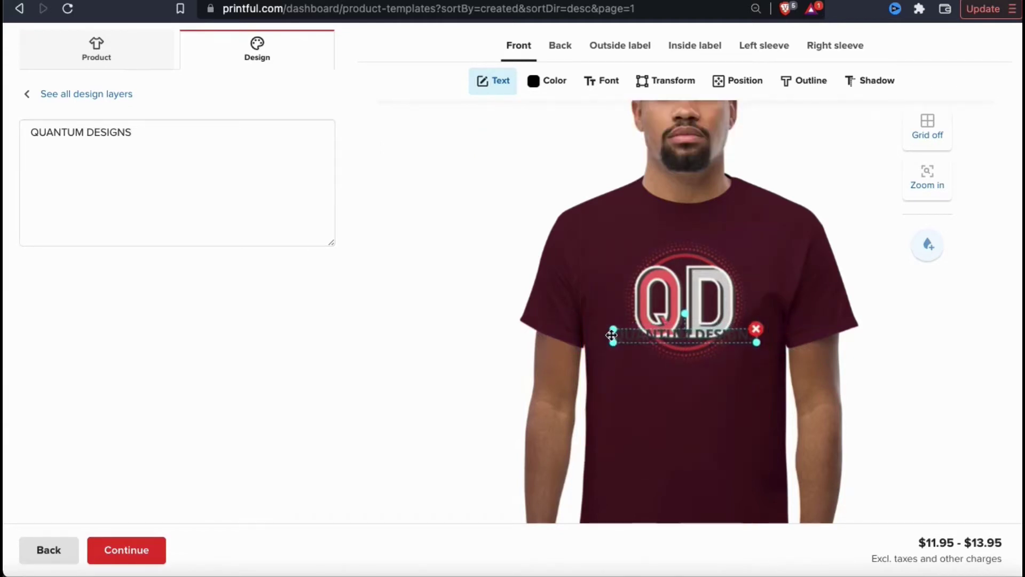
pyautogui.moveTo(689, 337); pyautogui.dragTo(706, 378)
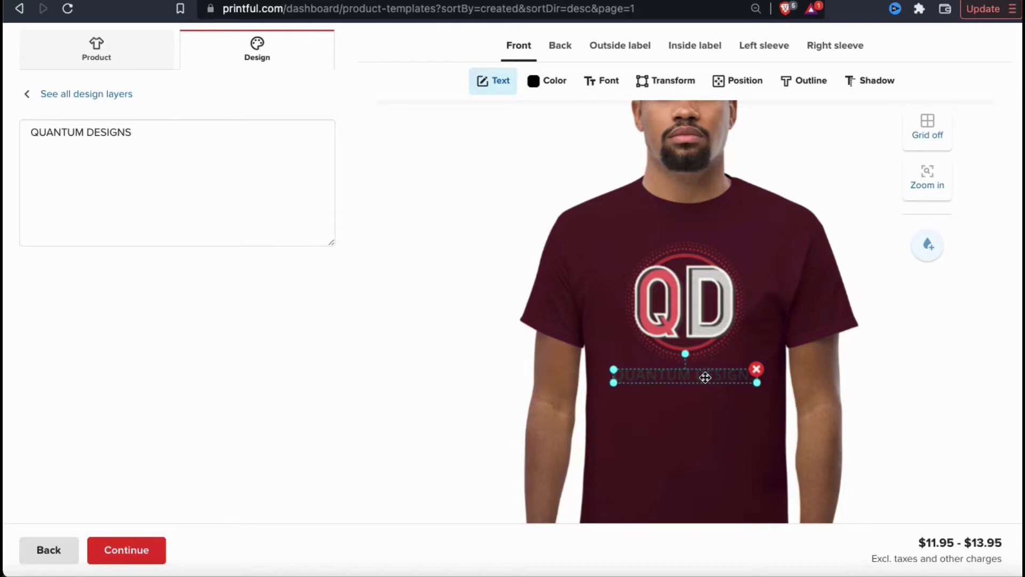
pyautogui.click(561, 93)
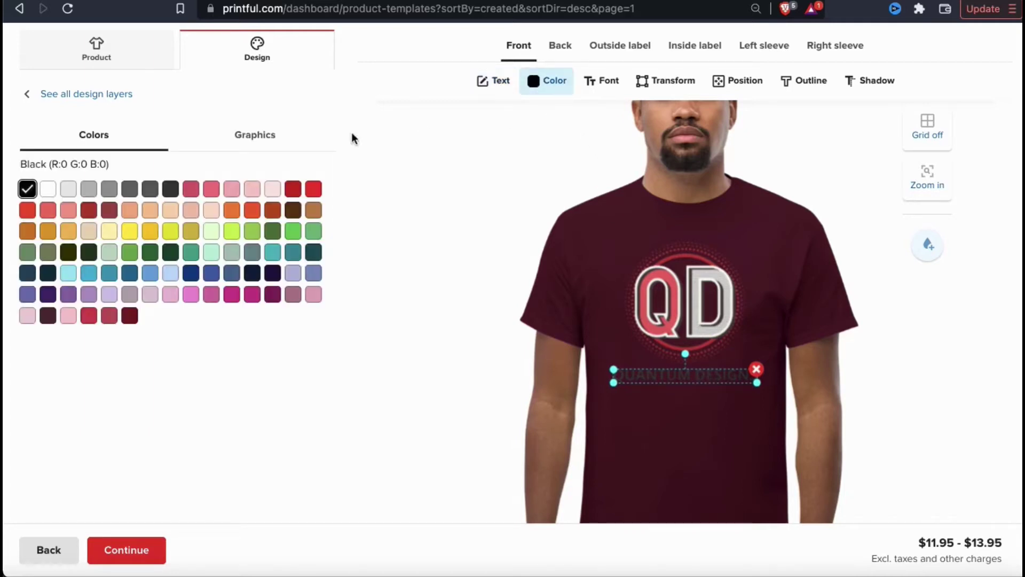
# - Make the QUANTUM DESIGNS text white with a black shadow, curved in an arc under the logo
pyautogui.click(55, 199)
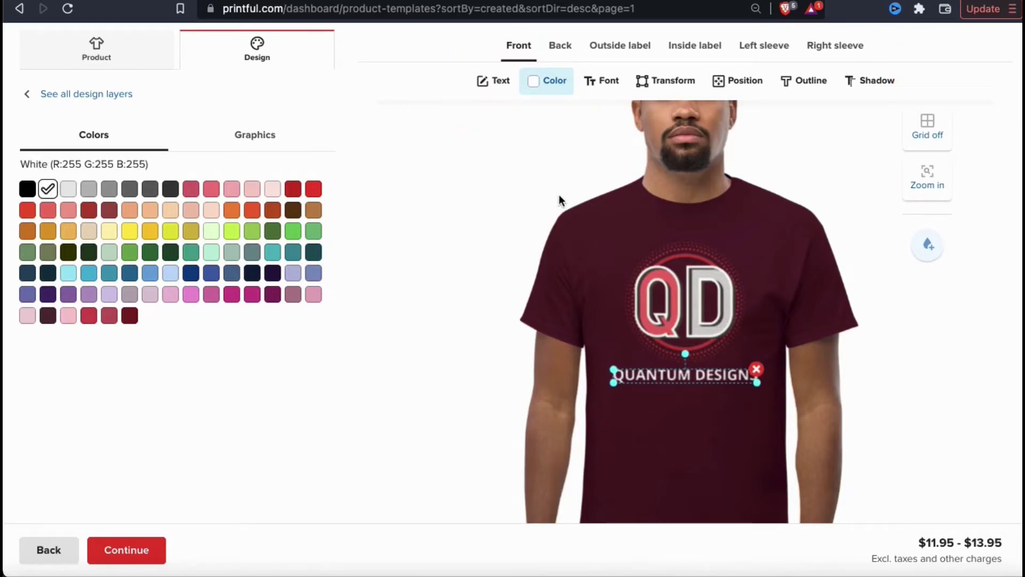
pyautogui.click(610, 94)
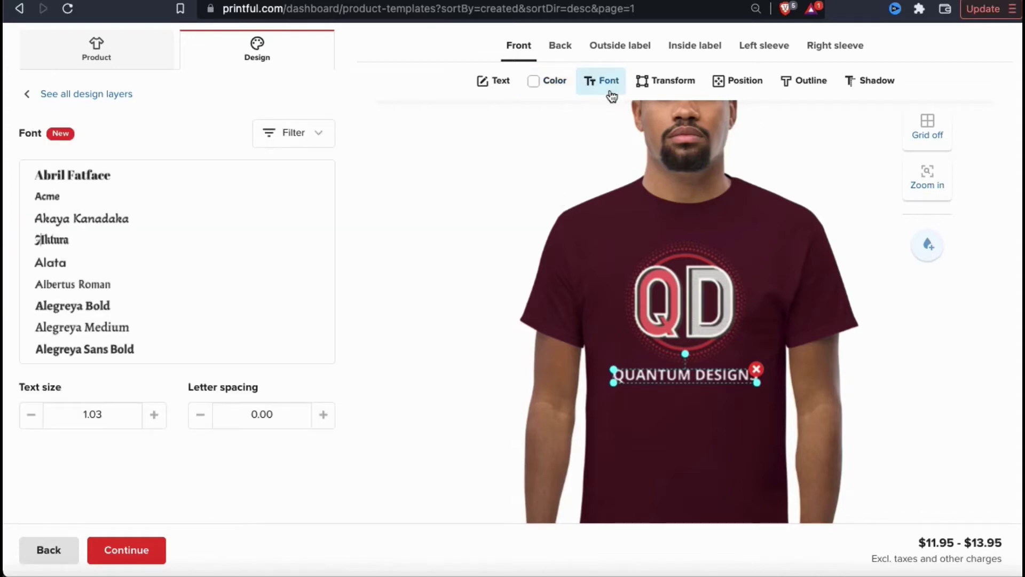
pyautogui.scroll(-5, 279, 224)
pyautogui.click(687, 88)
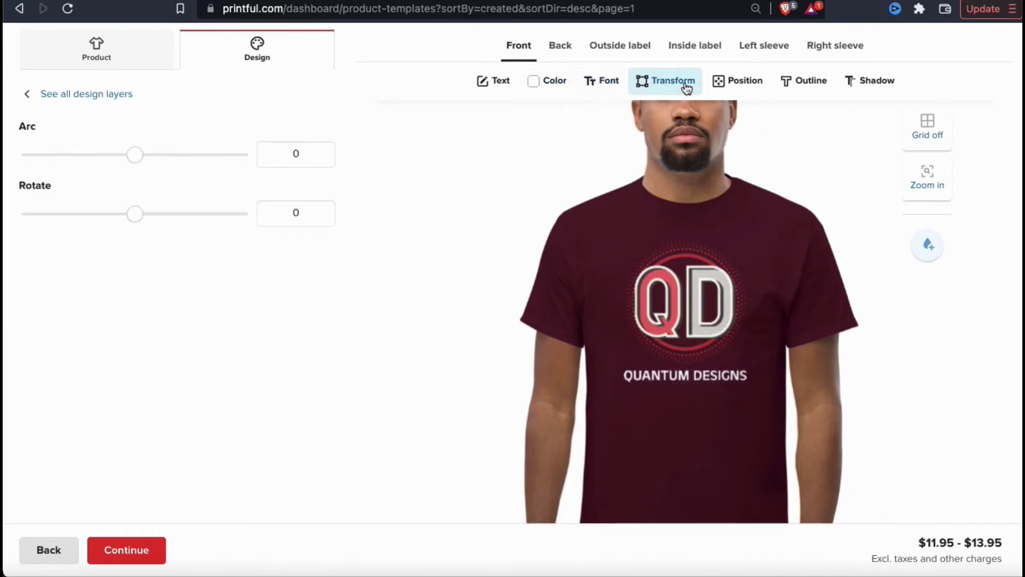
pyautogui.moveTo(136, 155); pyautogui.dragTo(111, 154)
pyautogui.moveTo(136, 219)
pyautogui.mouseDown()
pyautogui.moveTo(156, 219)
pyautogui.moveTo(134, 219)
pyautogui.mouseUp()
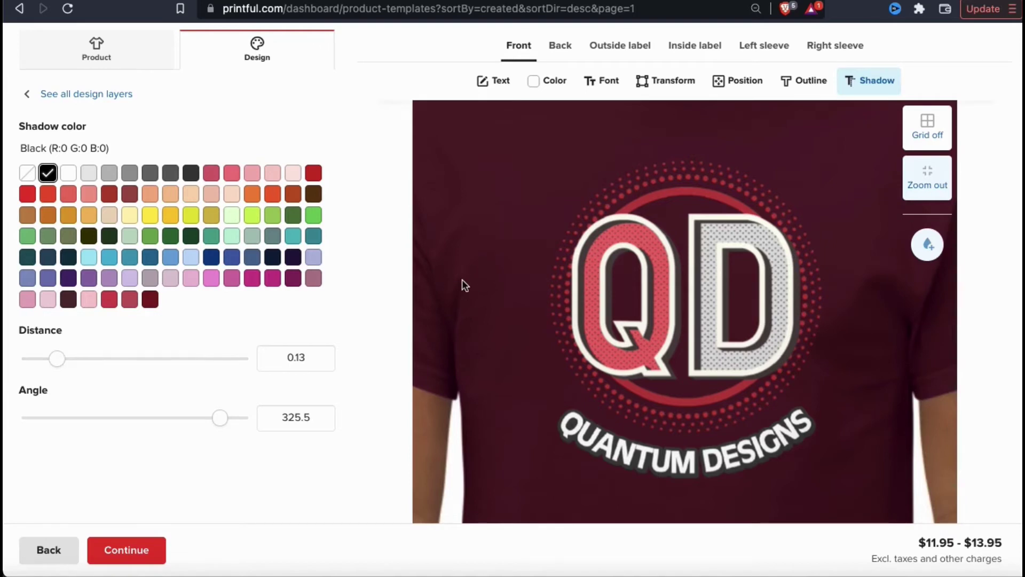
pyautogui.click(932, 183)
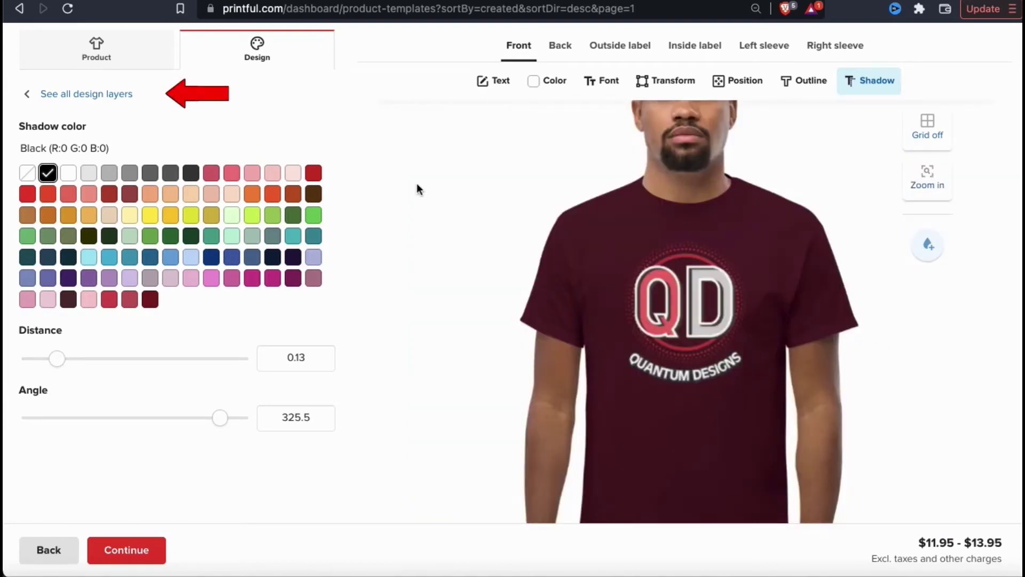
pyautogui.click(26, 94)
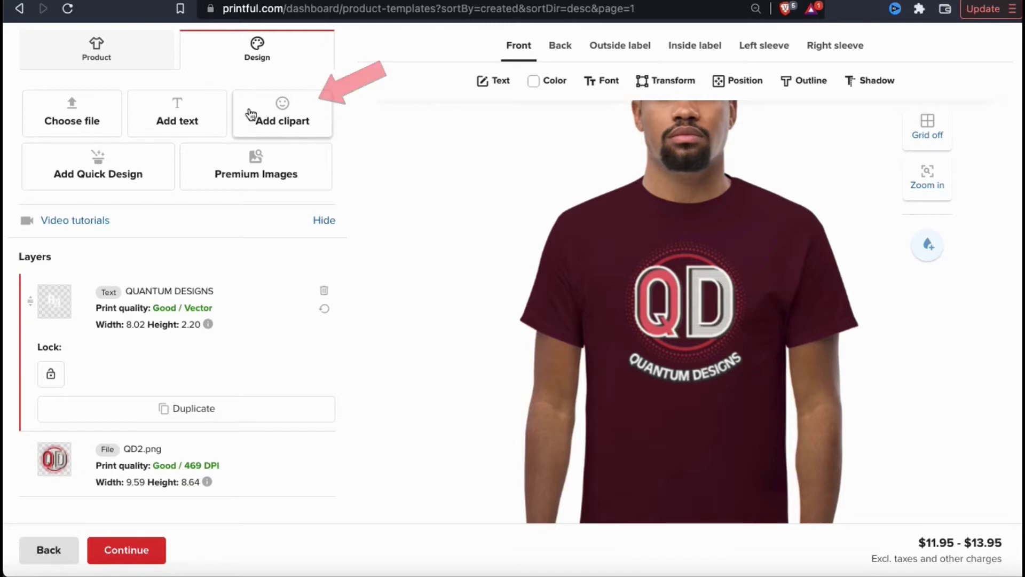
# - Try a purple heart clipart from an 'AR' search below the text, then delete it
pyautogui.click(276, 128)
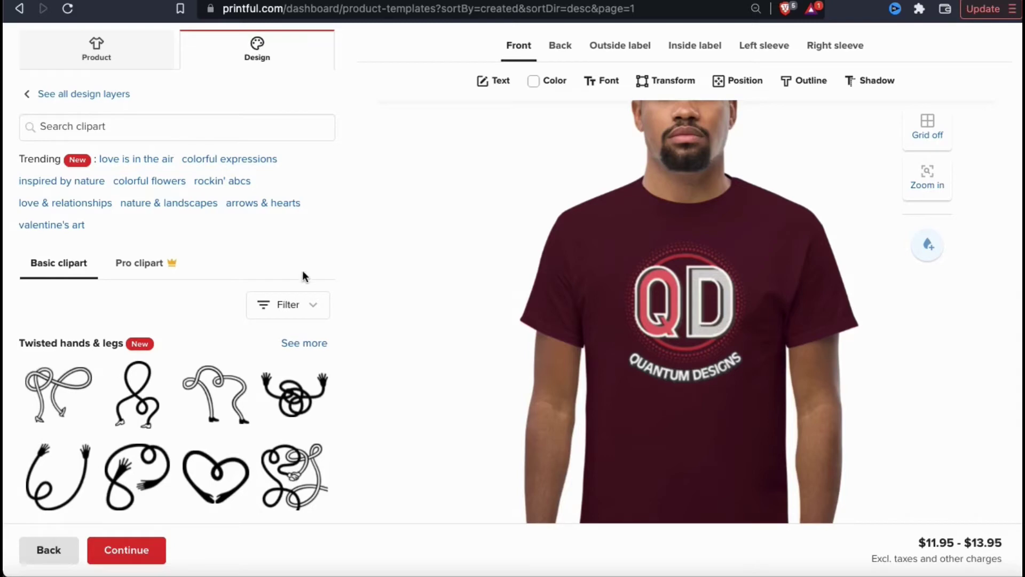
pyautogui.click(232, 127)
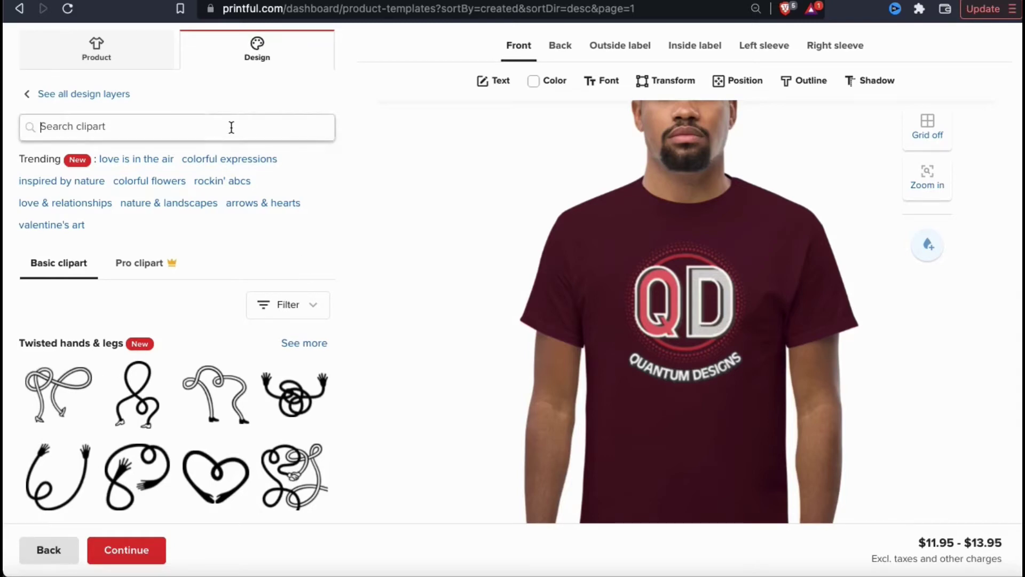
pyautogui.write('ART')
pyautogui.scroll(-10, 297, 276)
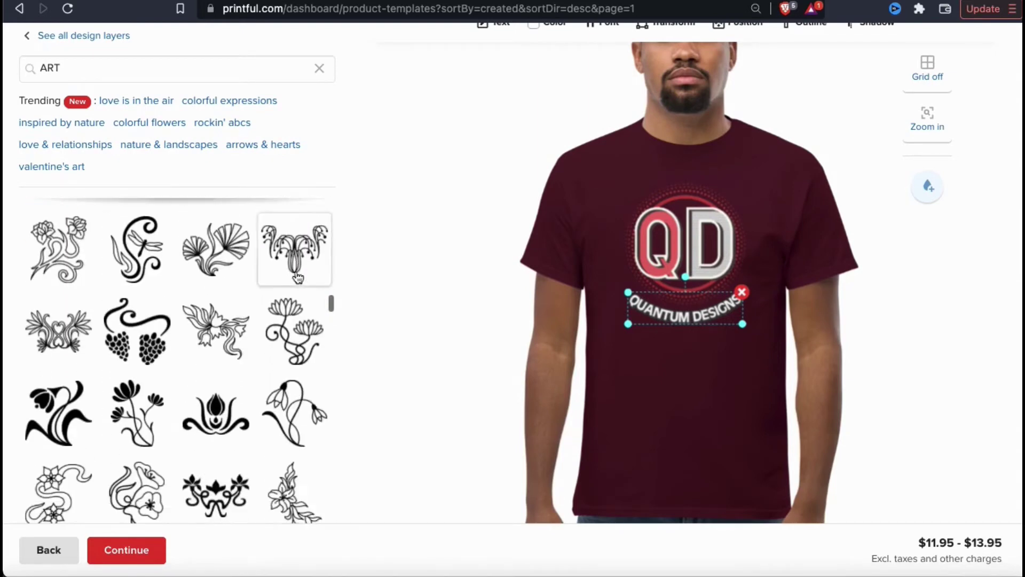
pyautogui.scroll(4, 297, 276)
pyautogui.click(301, 302)
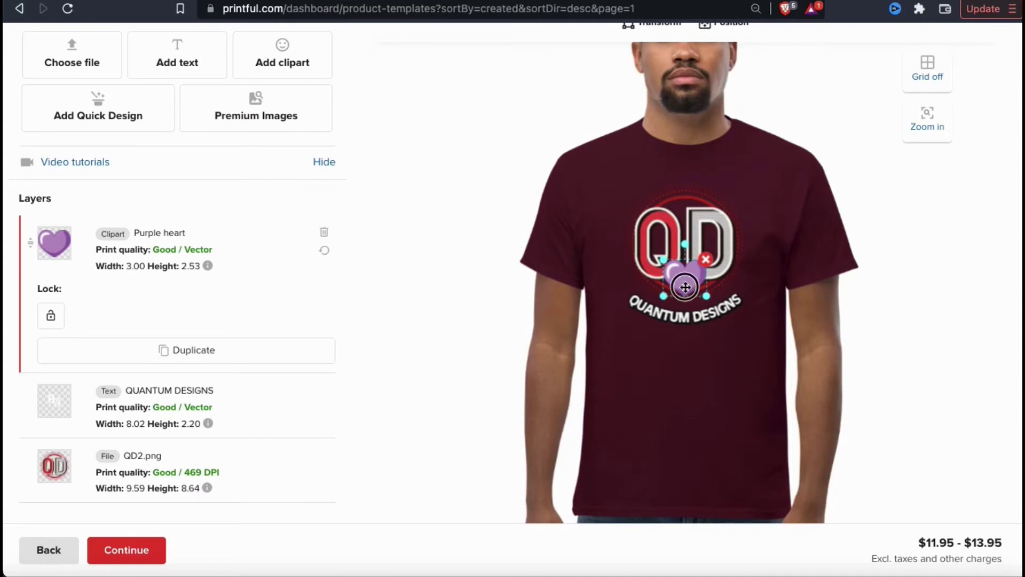
pyautogui.moveTo(665, 263); pyautogui.dragTo(649, 327)
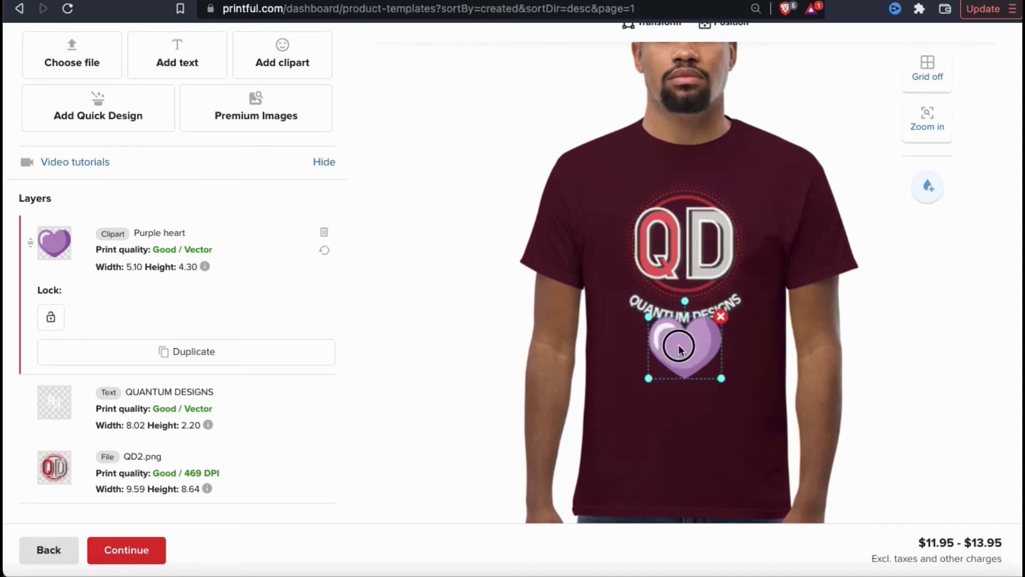
pyautogui.click(716, 347)
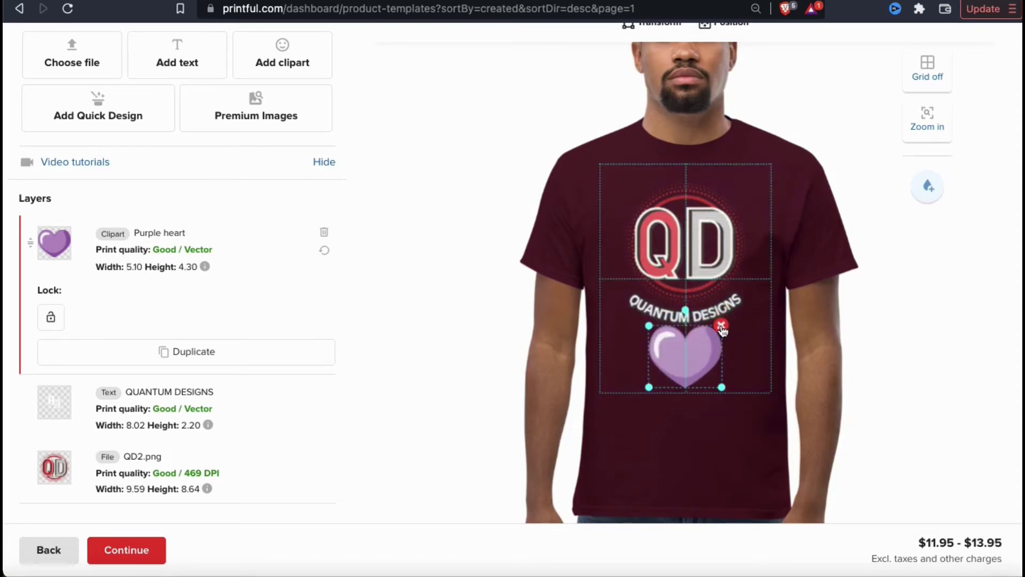
pyautogui.click(722, 328)
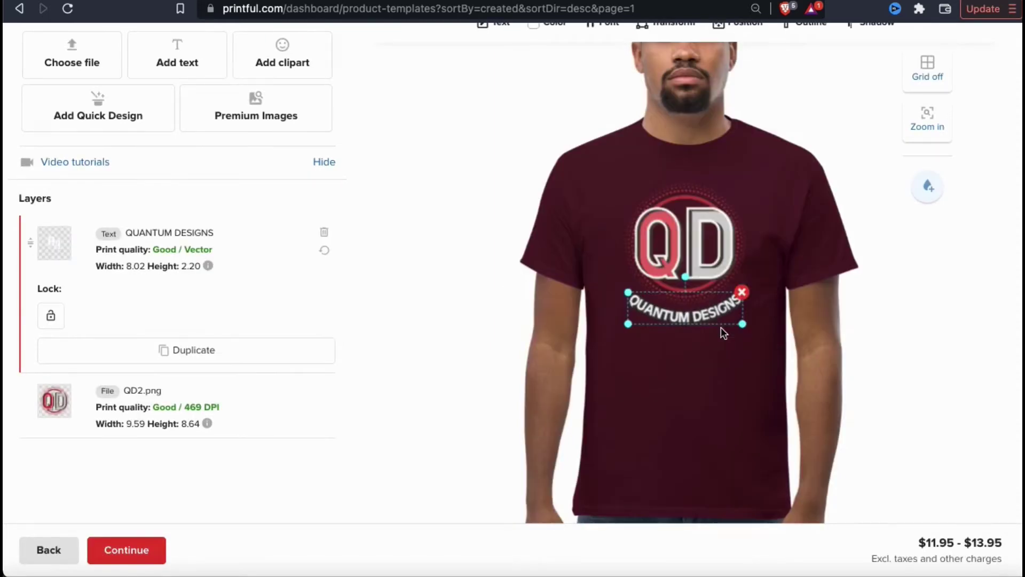
# - Add black, navy and red as shirt colours alongside maroon in the product settings
pyautogui.click(497, 297)
pyautogui.scroll(2, 498, 298)
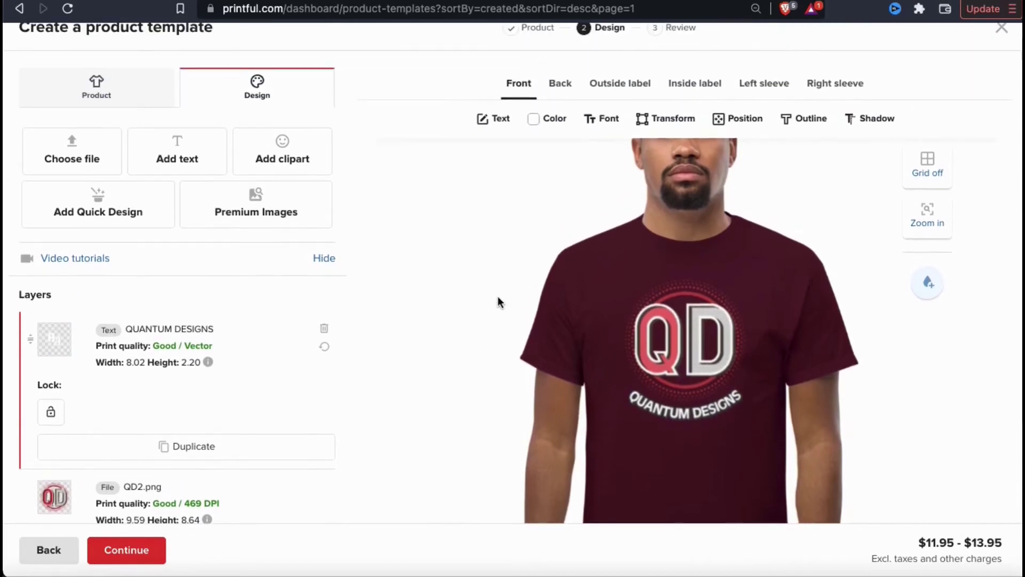
pyautogui.scroll(-1, 498, 297)
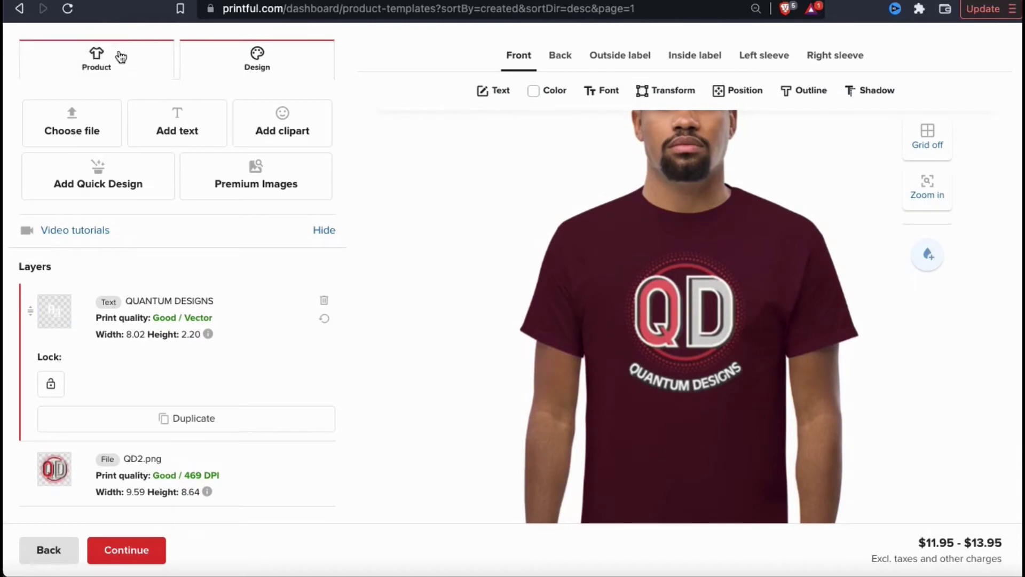
pyautogui.click(101, 78)
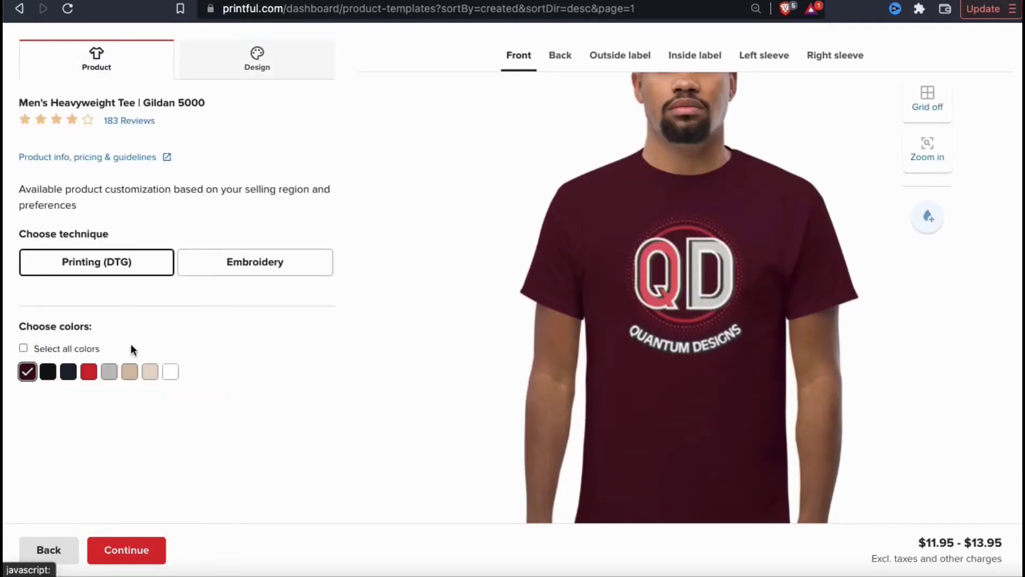
pyautogui.click(53, 378)
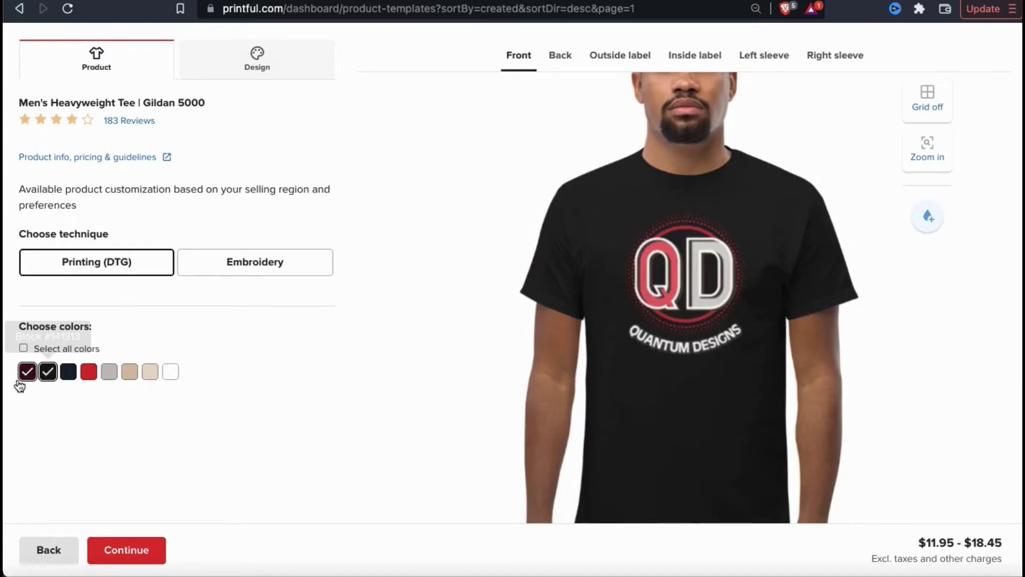
pyautogui.click(69, 373)
pyautogui.click(89, 371)
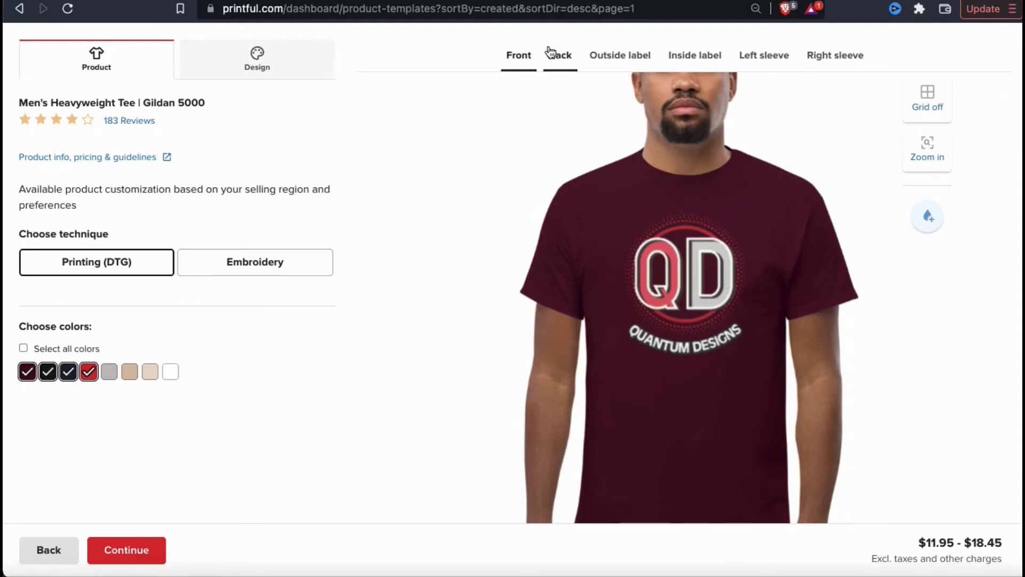
# - Review the back, outside neck label and inside neck label print areas
pyautogui.click(565, 70)
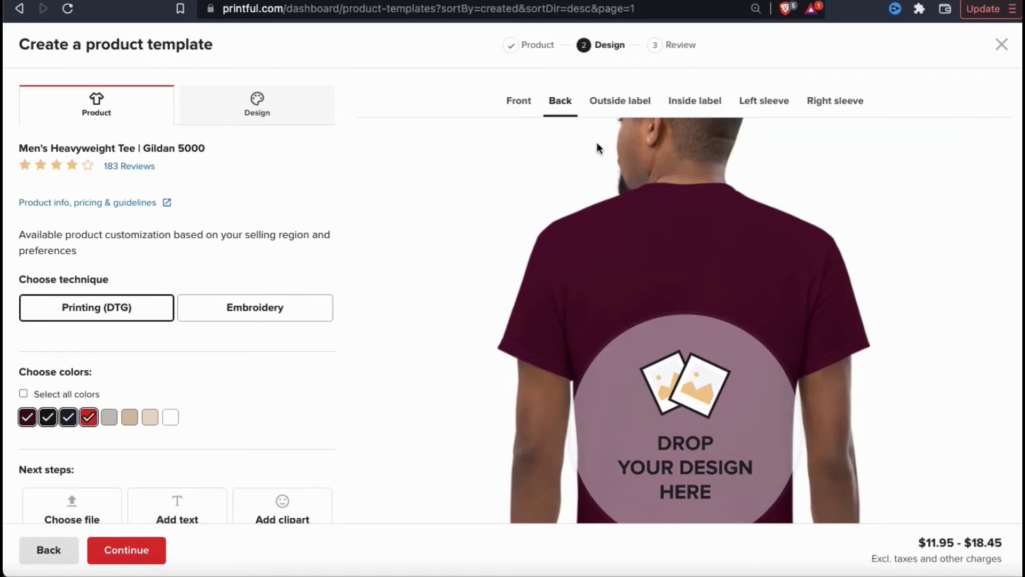
pyautogui.click(616, 108)
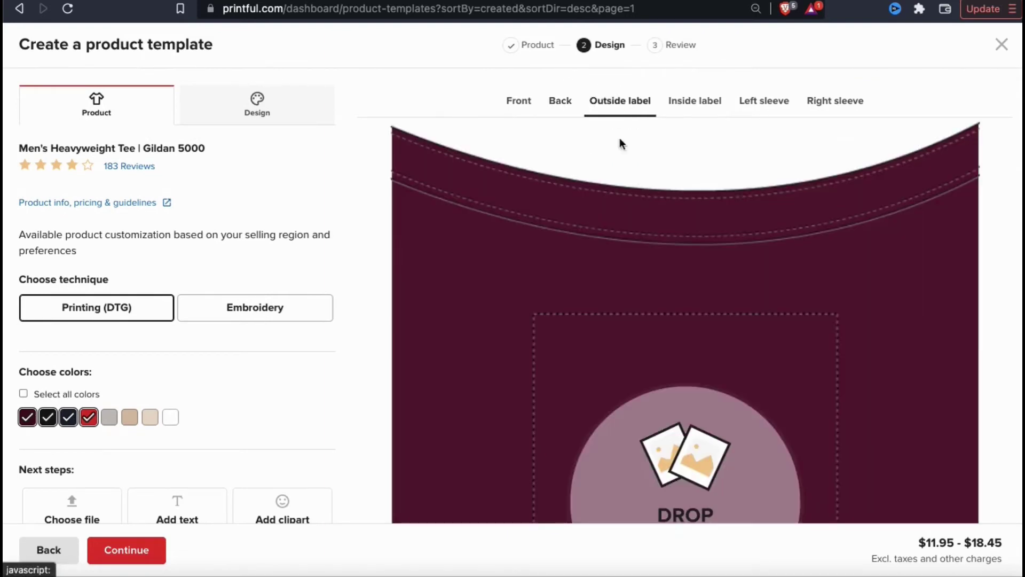
pyautogui.scroll(-3, 650, 207)
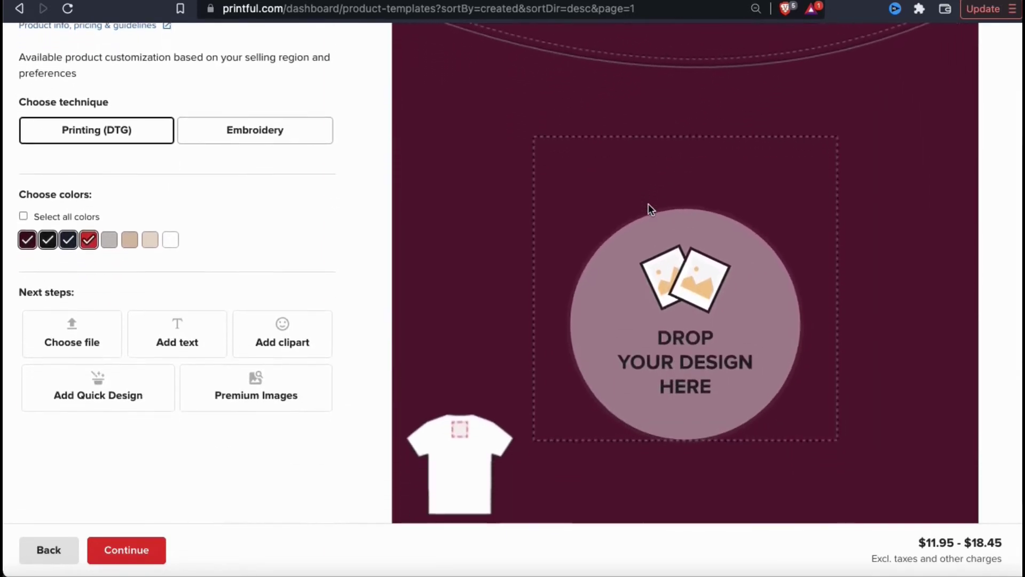
pyautogui.scroll(3, 649, 203)
pyautogui.click(695, 101)
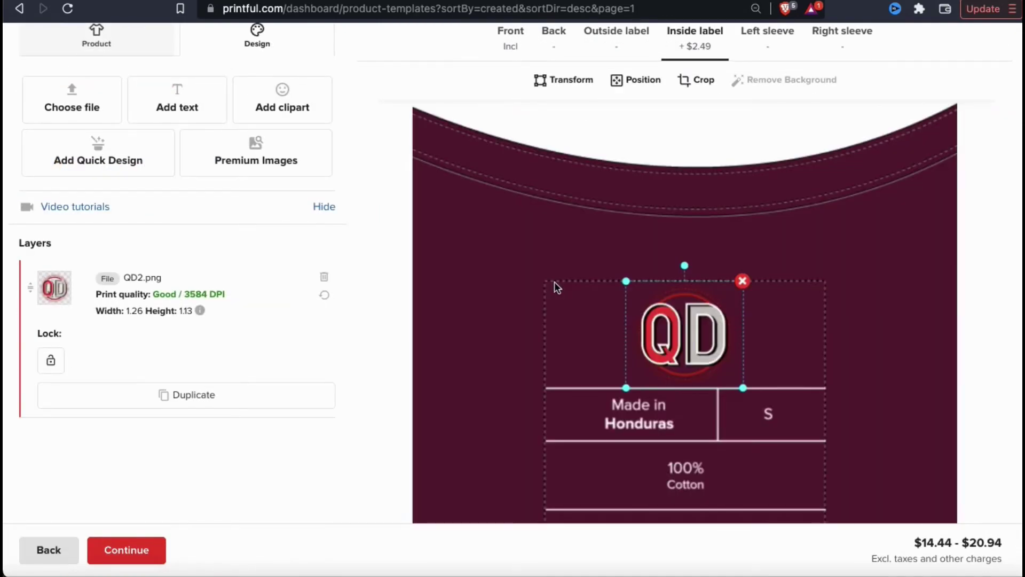
# - Review the left and right sleeve print areas, then return to the front design
pyautogui.scroll(1, 554, 282)
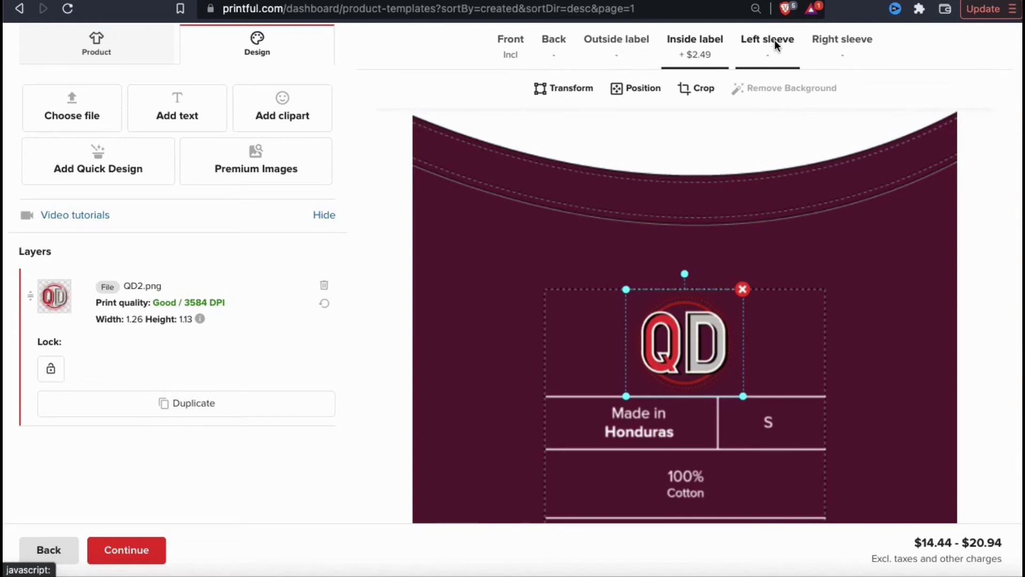
pyautogui.click(774, 40)
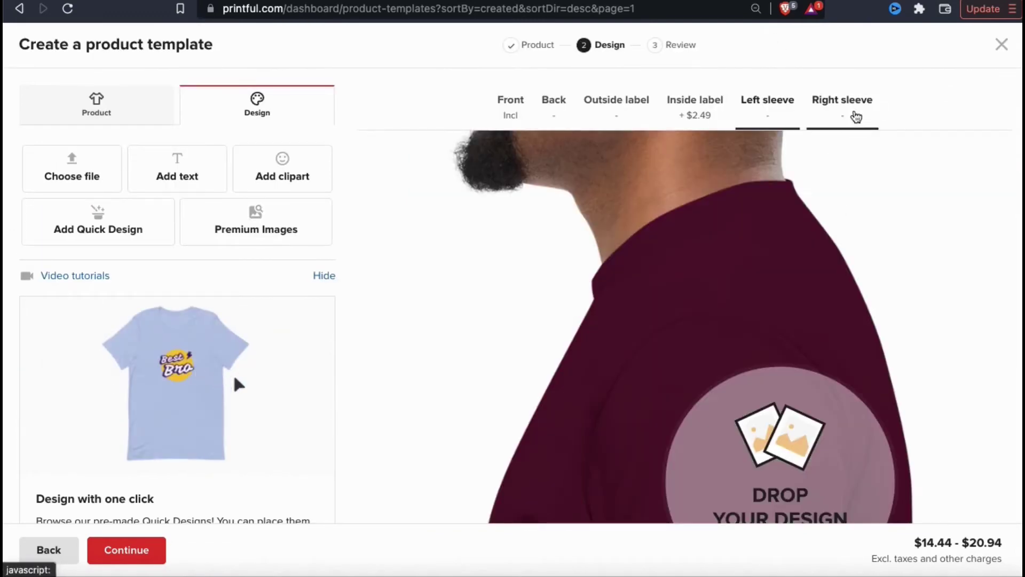
pyautogui.click(855, 116)
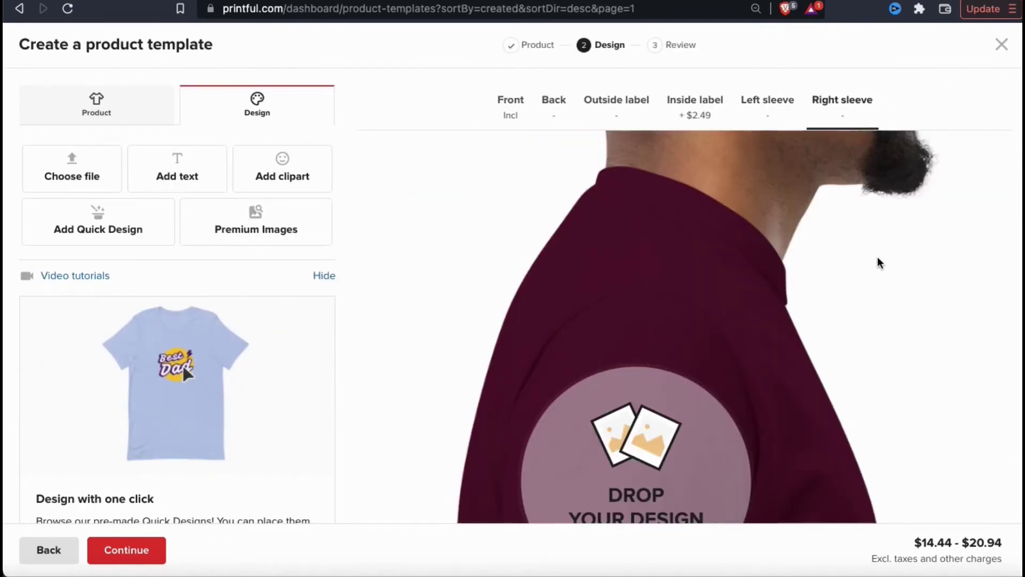
pyautogui.scroll(-2, 878, 258)
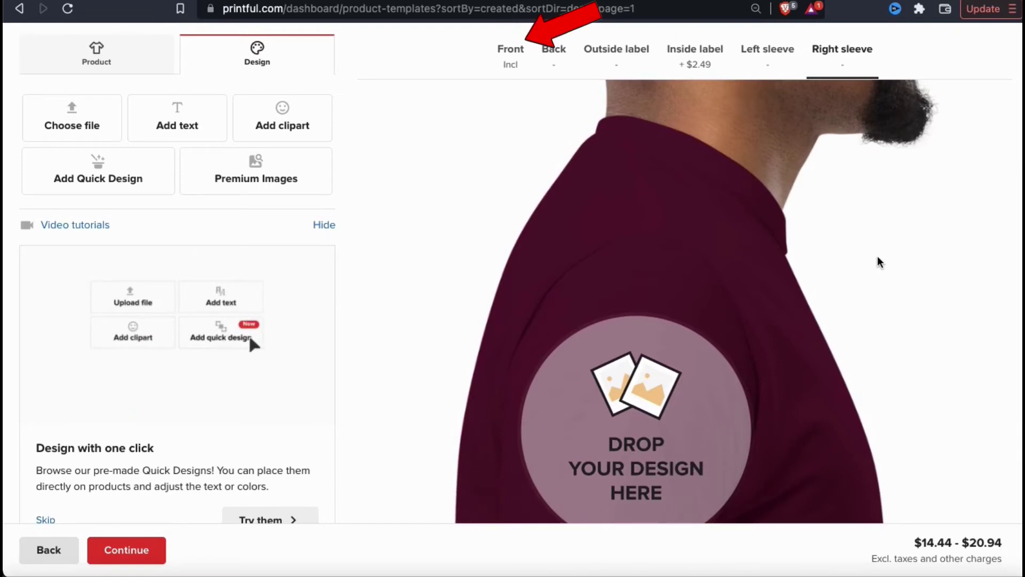
pyautogui.click(512, 56)
# - Preview the QD logo on black, navy and red shirts, settle on black, and continue to Review
pyautogui.scroll(-5, 511, 209)
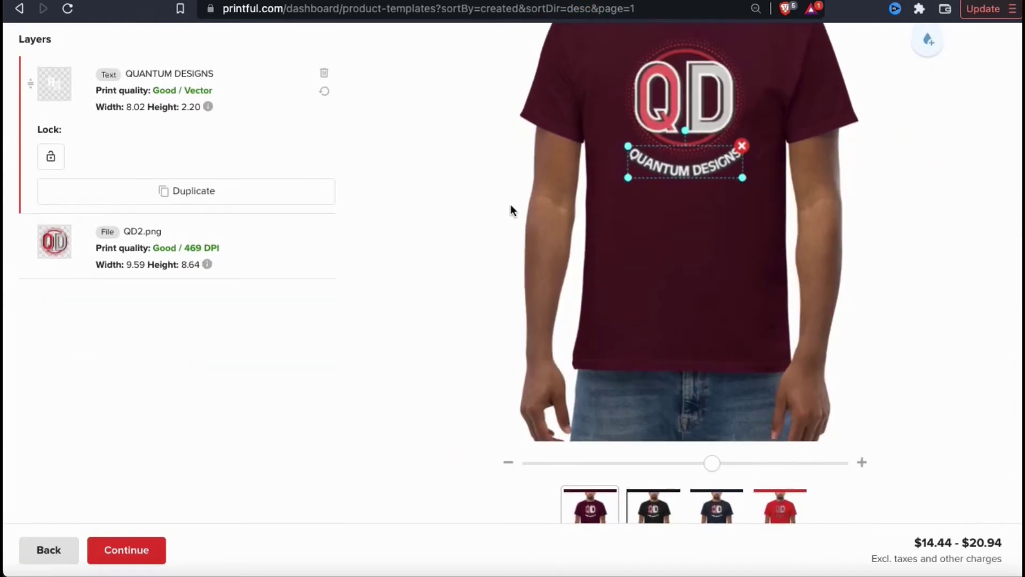
pyautogui.scroll(-1, 510, 204)
pyautogui.click(669, 478)
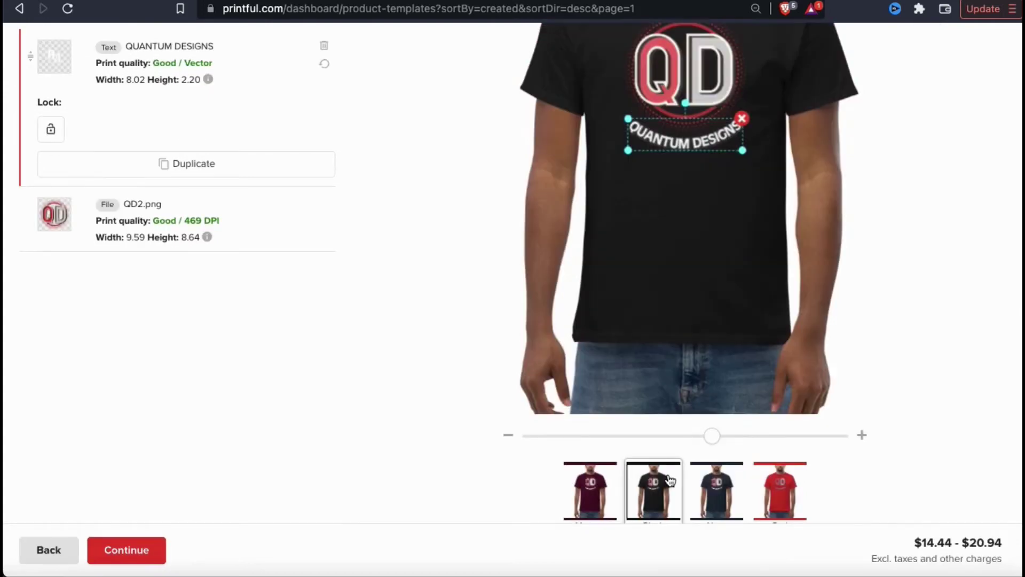
pyautogui.click(707, 484)
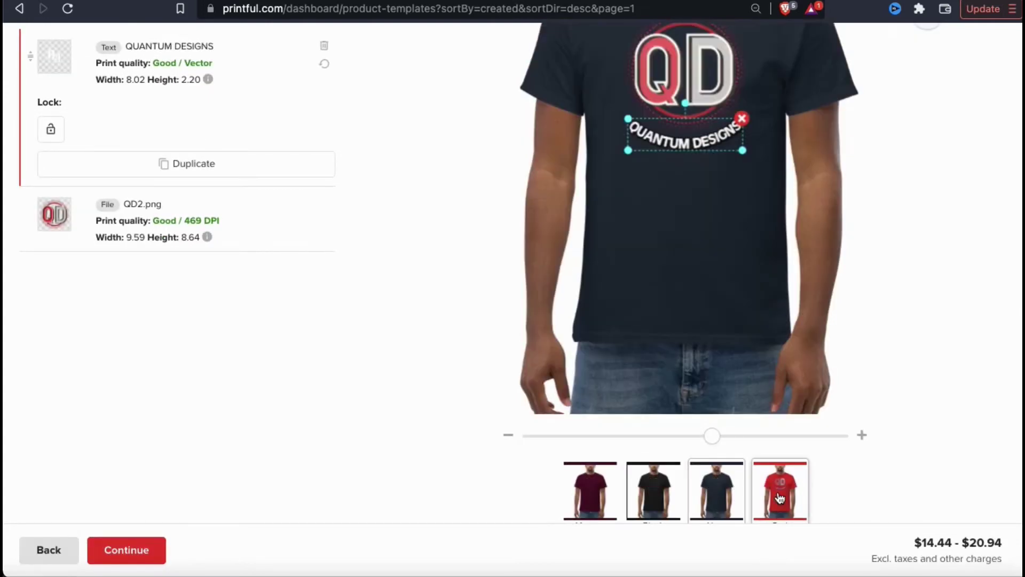
pyautogui.click(780, 497)
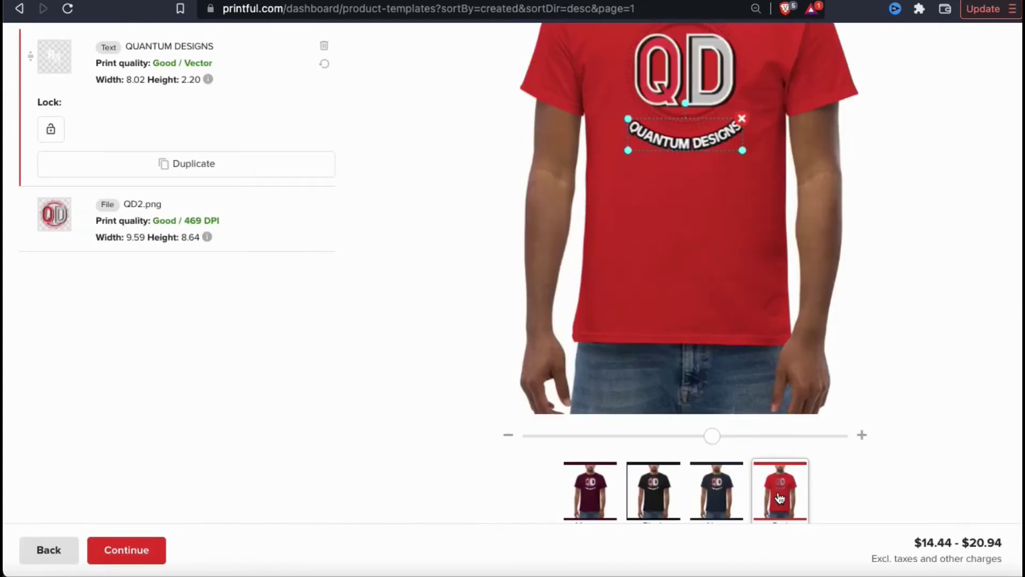
pyautogui.click(654, 496)
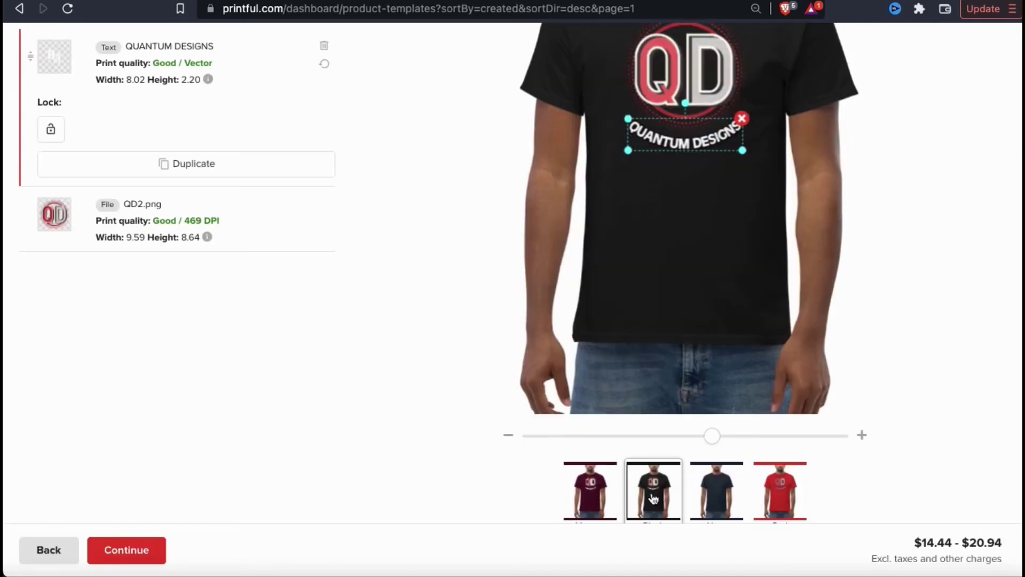
pyautogui.scroll(4, 462, 405)
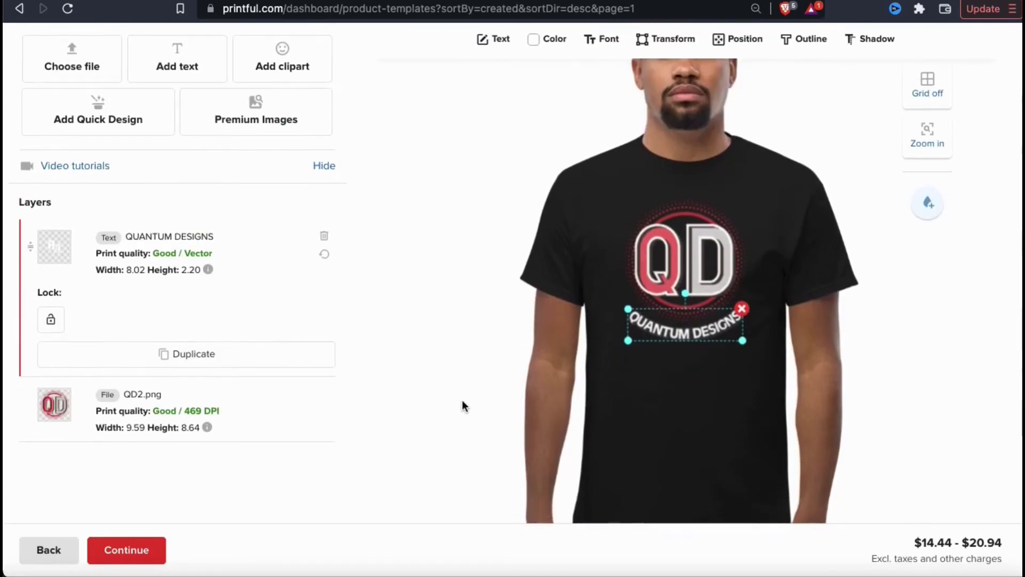
pyautogui.scroll(2, 463, 406)
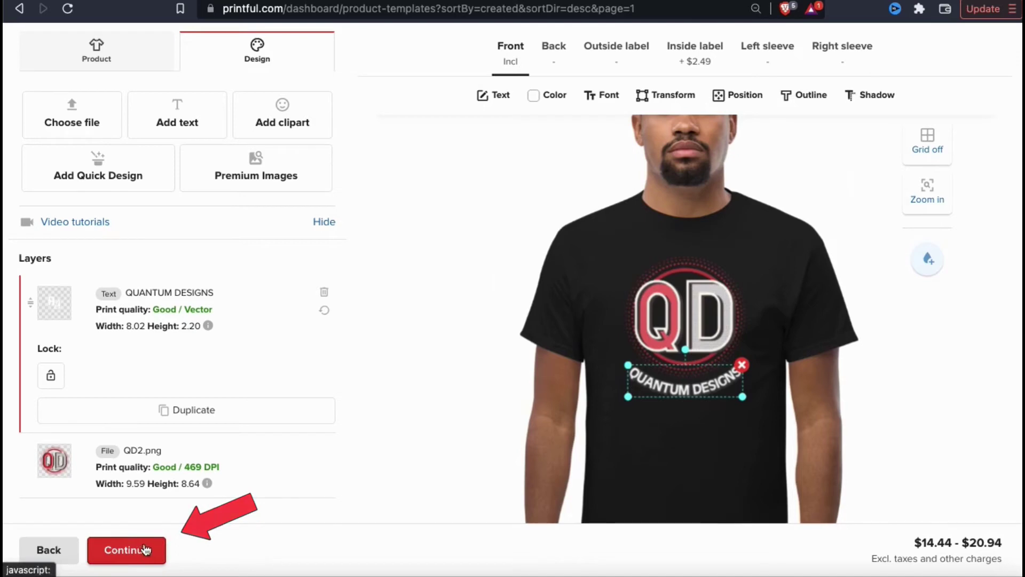
pyautogui.click(123, 559)
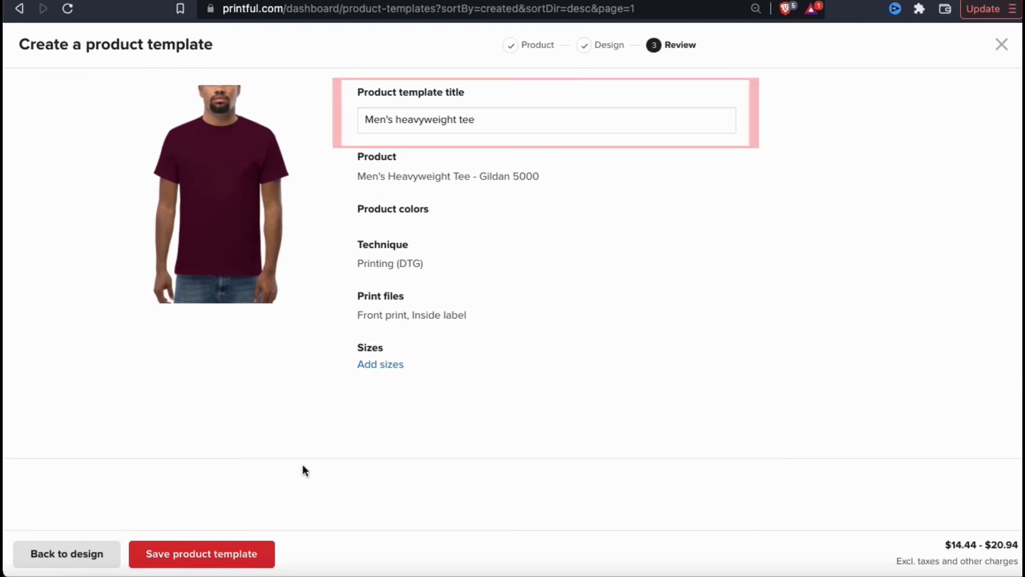
# - Prefix the template title with 'Quantum Designs | '
pyautogui.click(365, 120)
pyautogui.write('Quantum Designs')
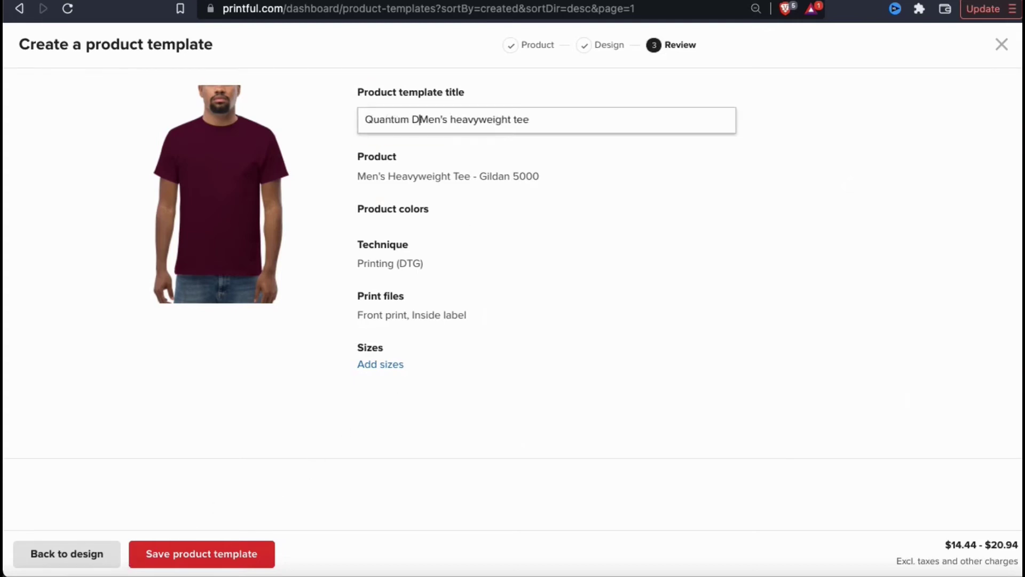
pyautogui.write(' |')
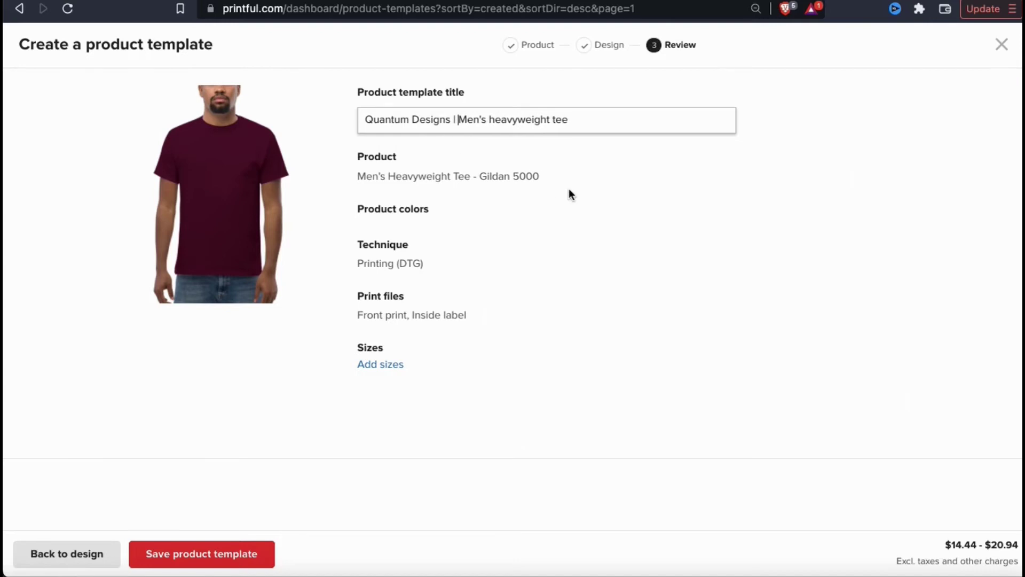
pyautogui.click(589, 202)
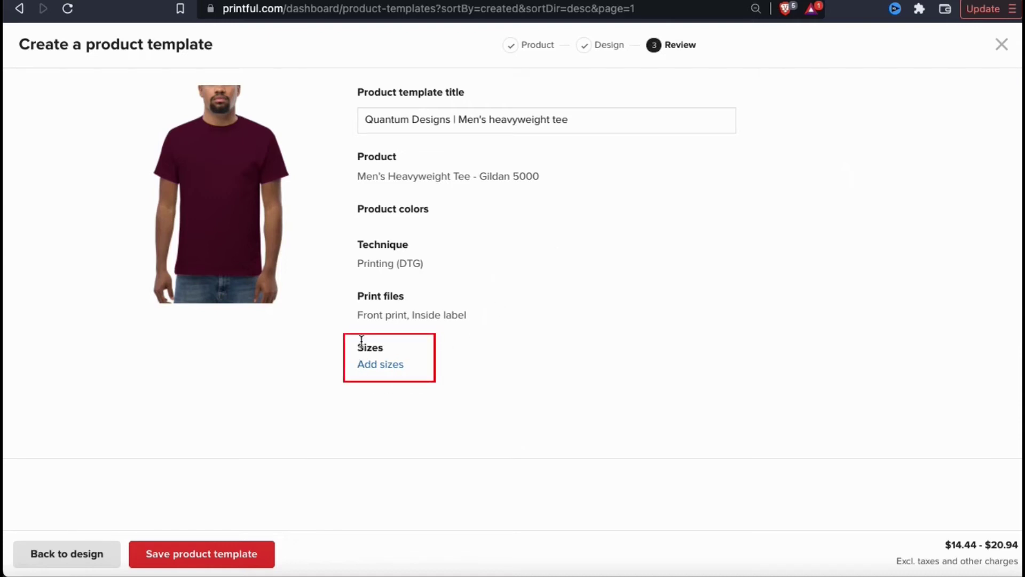
# - Include every size from S to 5XL and save the product template
pyautogui.click(388, 368)
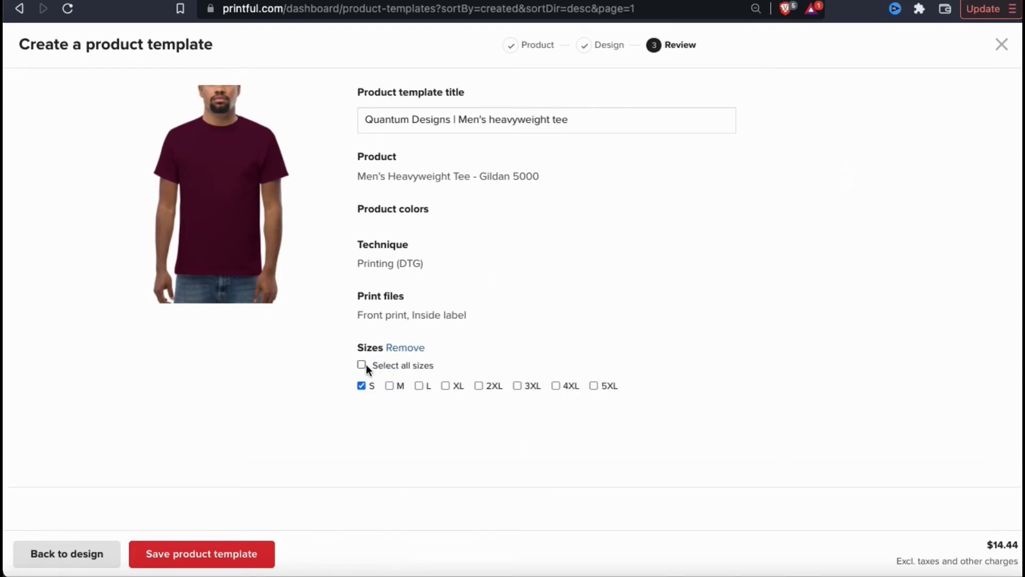
pyautogui.click(362, 366)
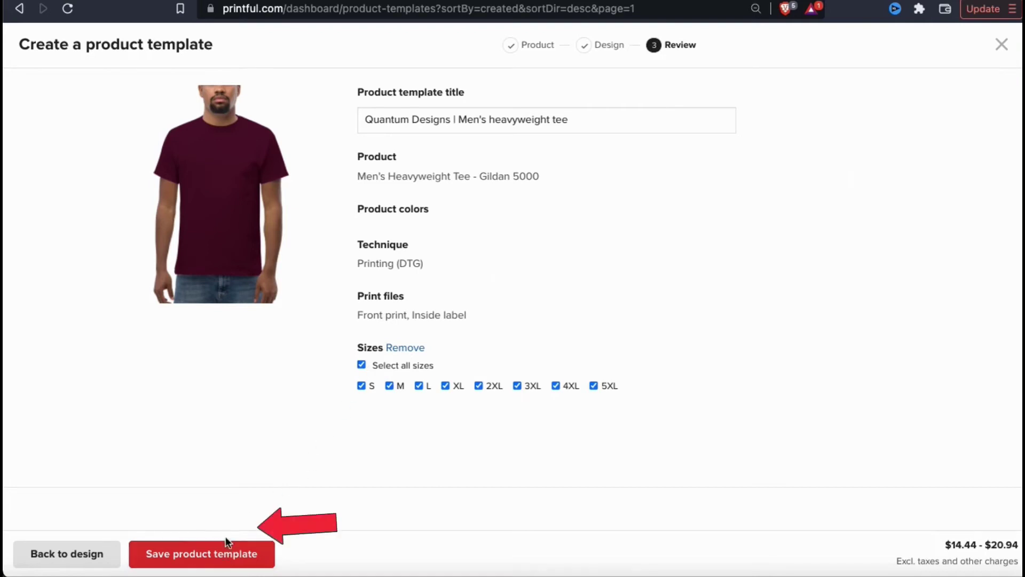
pyautogui.click(206, 564)
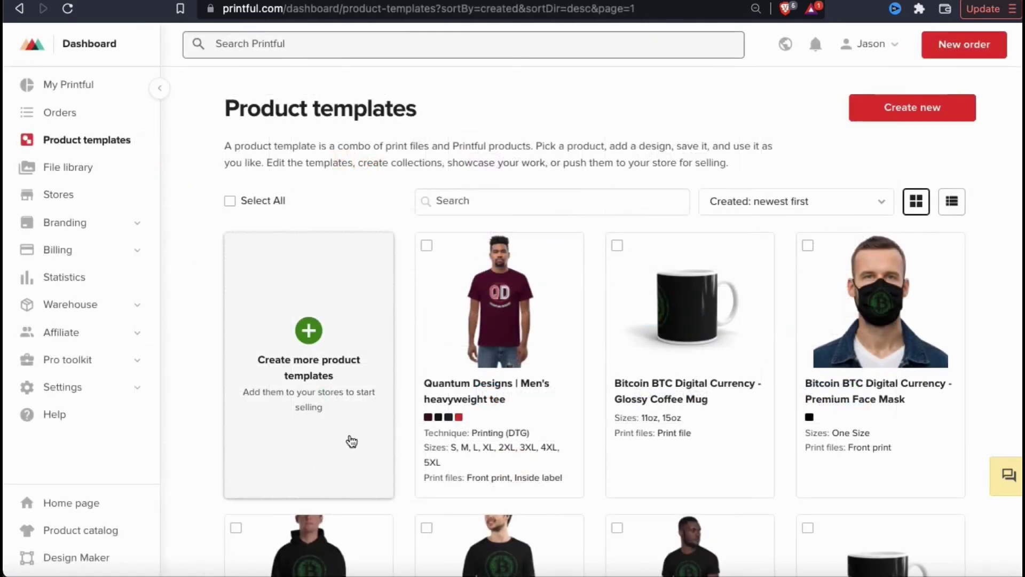
pyautogui.moveTo(453, 332)
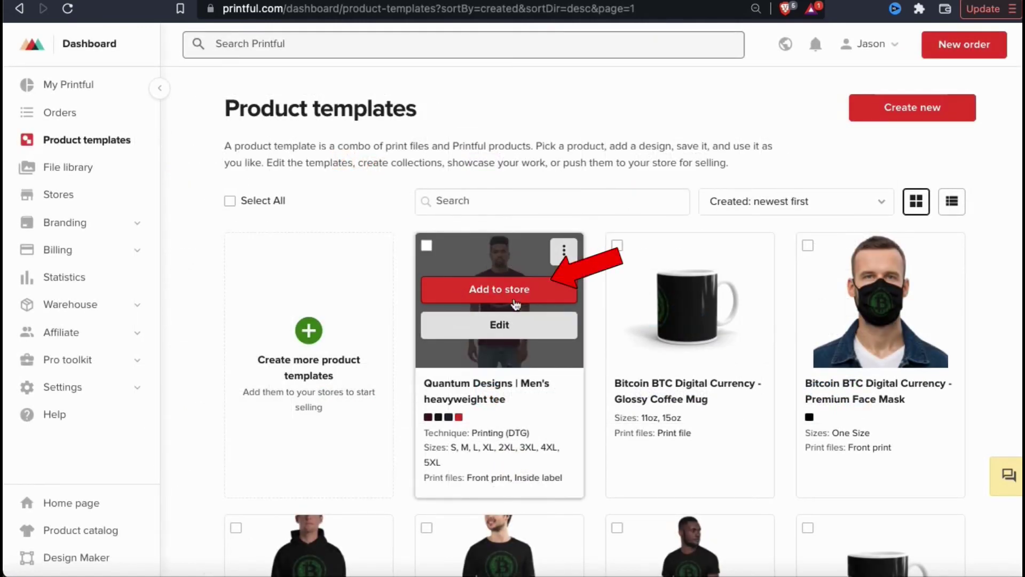
# - Add the tee to the QuantumDesignShop Etsy store, dropping the 5XL, 4XL and 3XL sizes
pyautogui.click(515, 302)
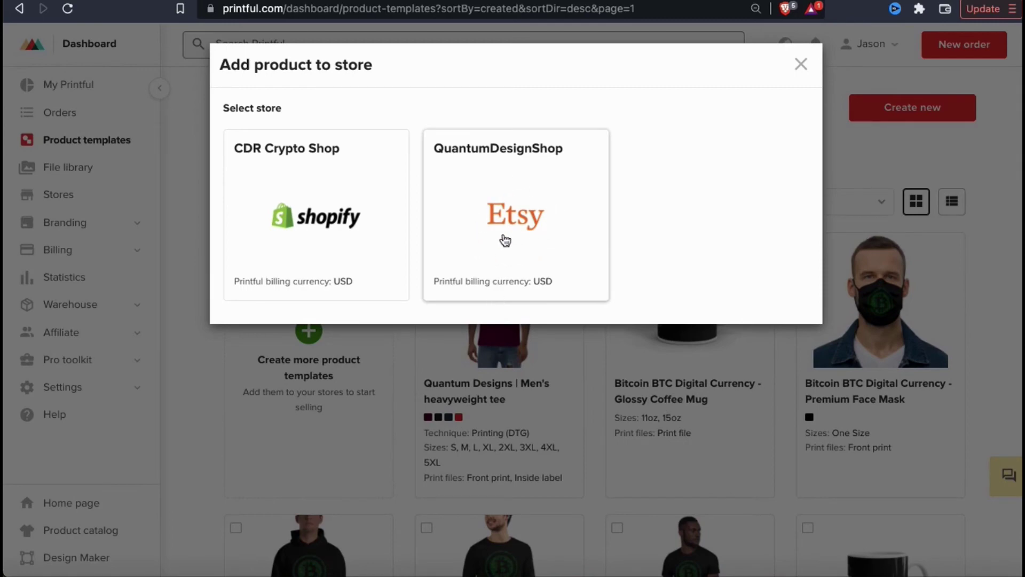
pyautogui.click(503, 240)
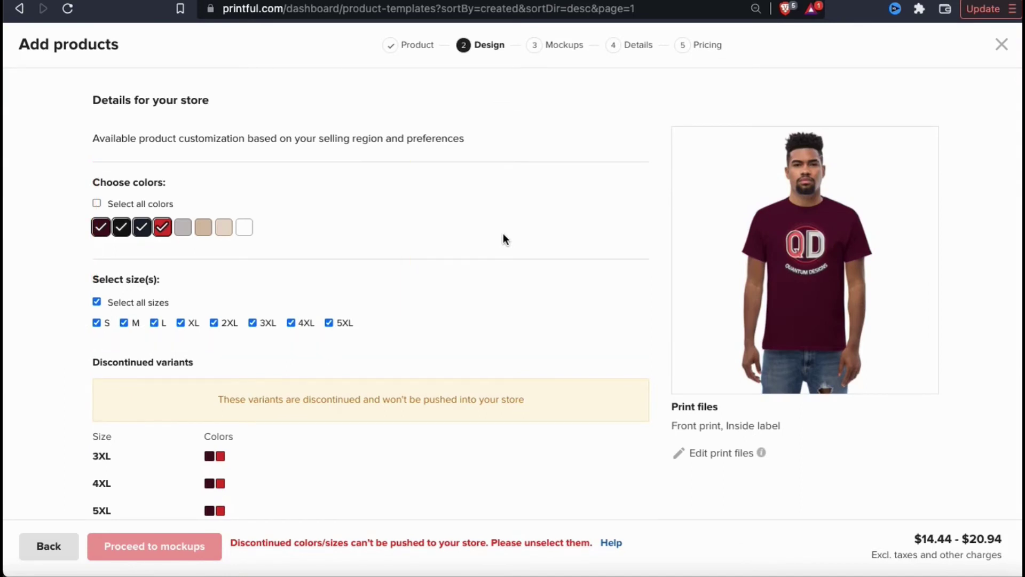
pyautogui.click(329, 322)
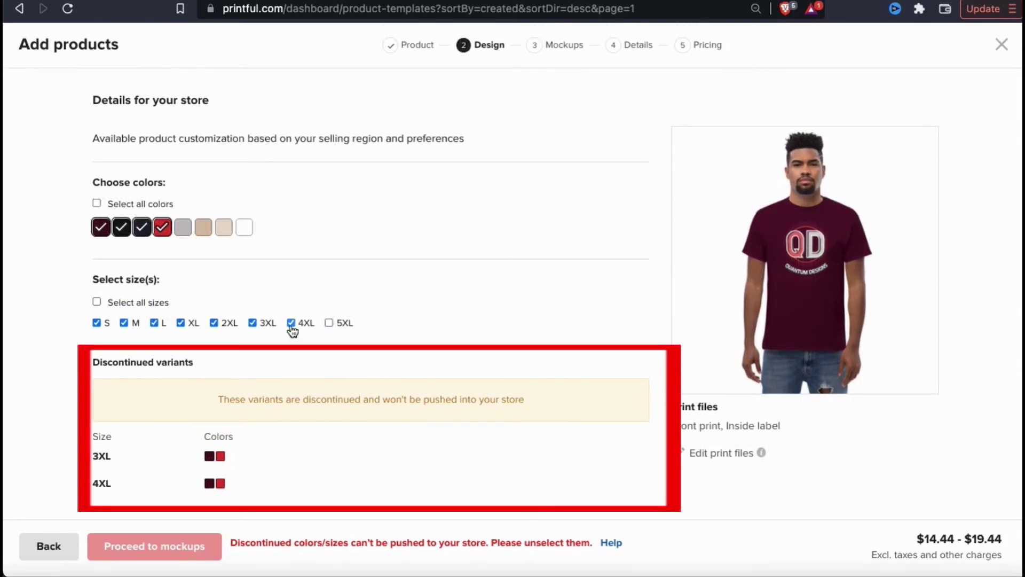
pyautogui.click(291, 322)
pyautogui.click(253, 323)
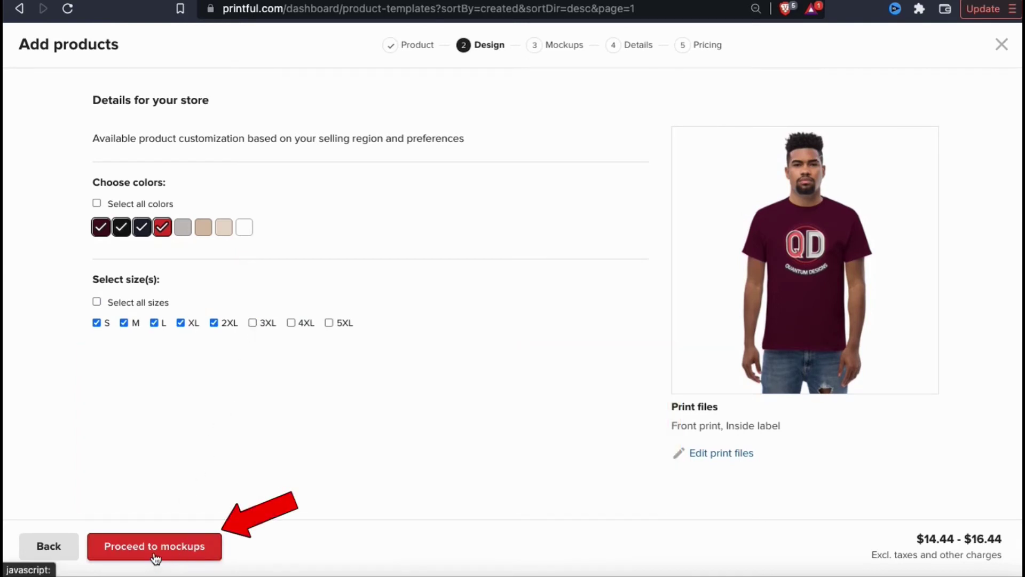
# - Pick Men's mockups as the storefront image style after trying Flat 2 and Men's 2
pyautogui.click(177, 562)
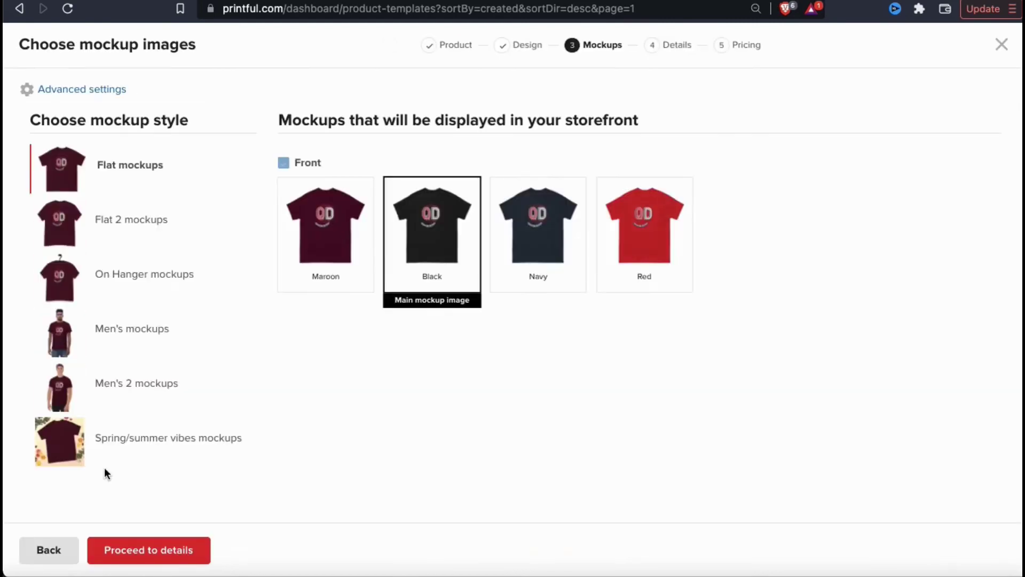
pyautogui.click(138, 243)
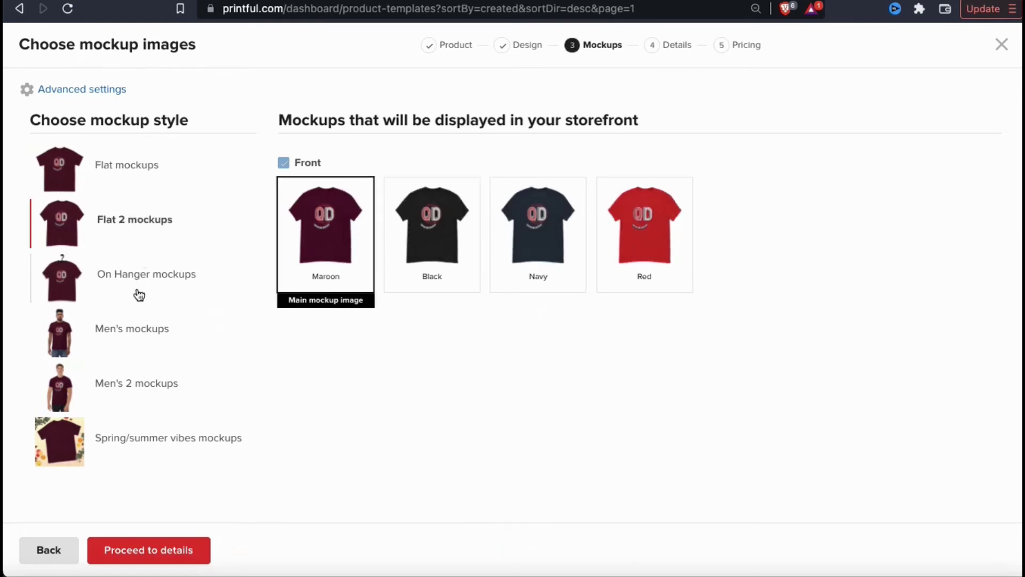
pyautogui.click(131, 324)
pyautogui.click(128, 383)
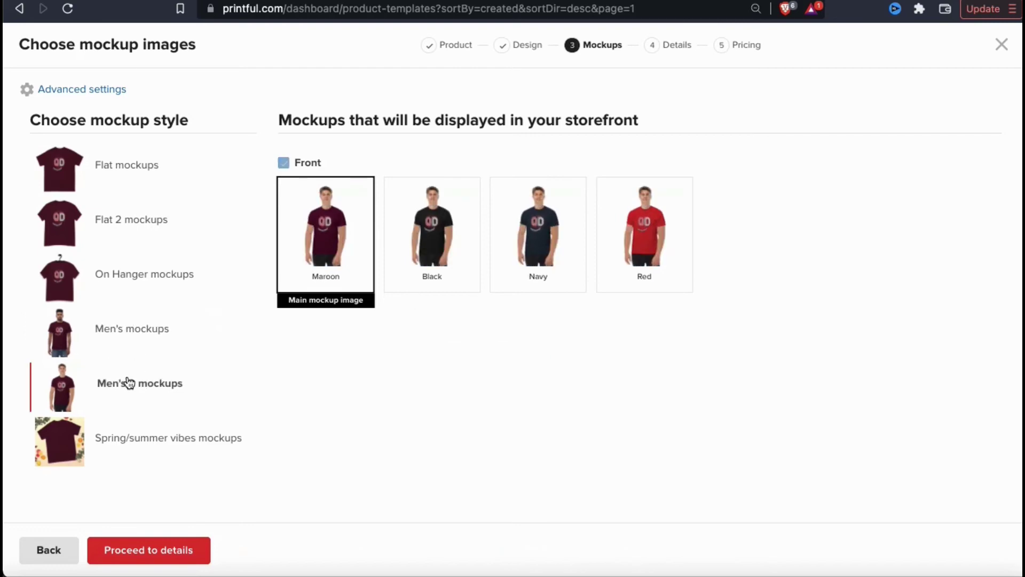
pyautogui.click(138, 326)
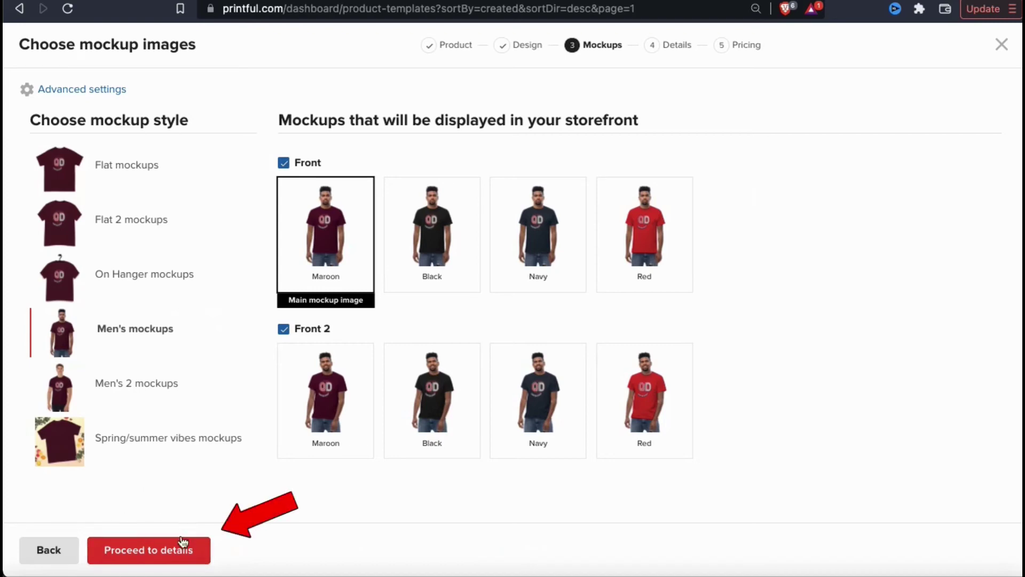
# - Prefix the product title with 'Quantum Designs | ' and add a fan intro to the description
pyautogui.click(150, 557)
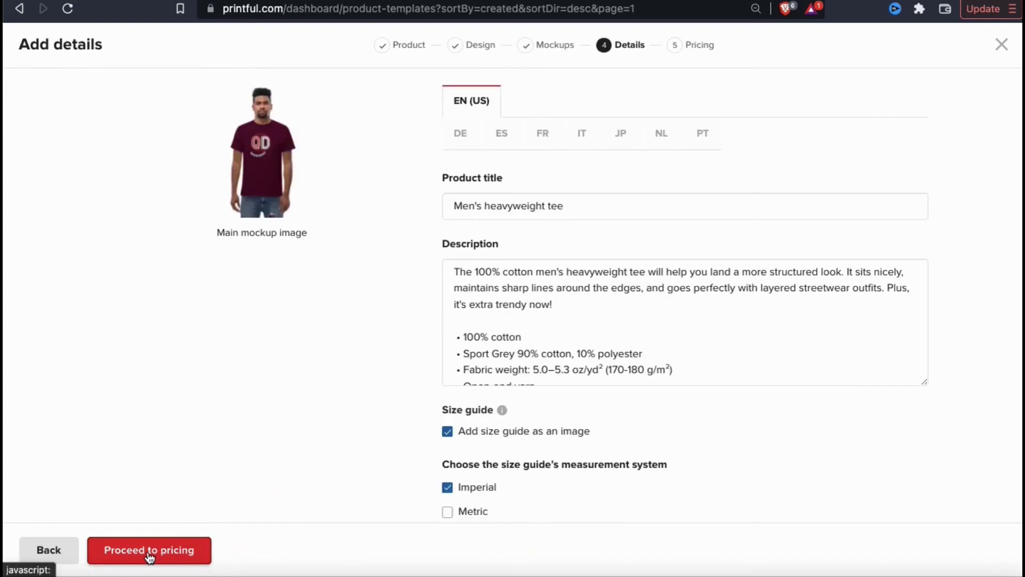
pyautogui.click(526, 206)
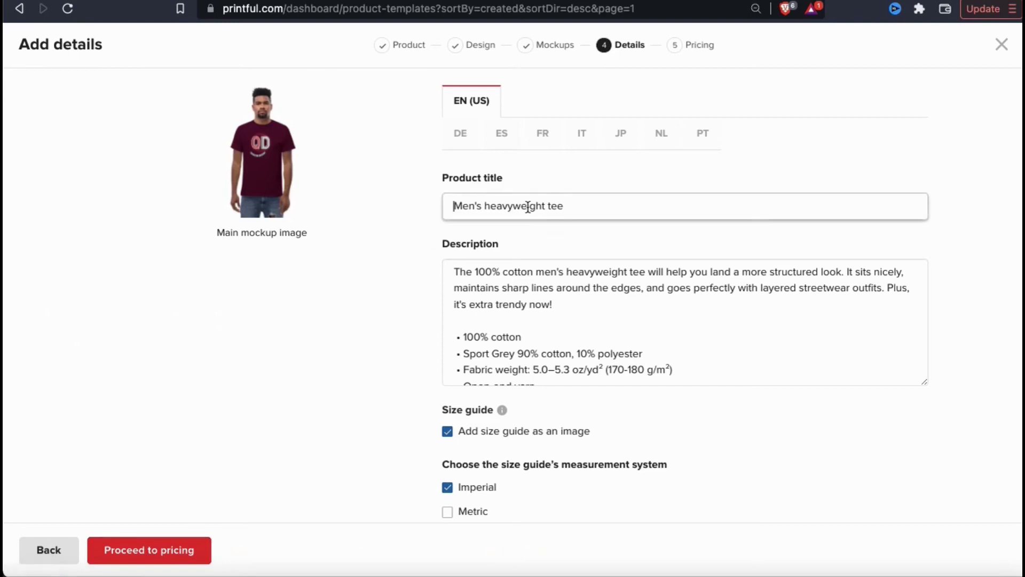
pyautogui.write('Quantum Designs |')
pyautogui.click(455, 271)
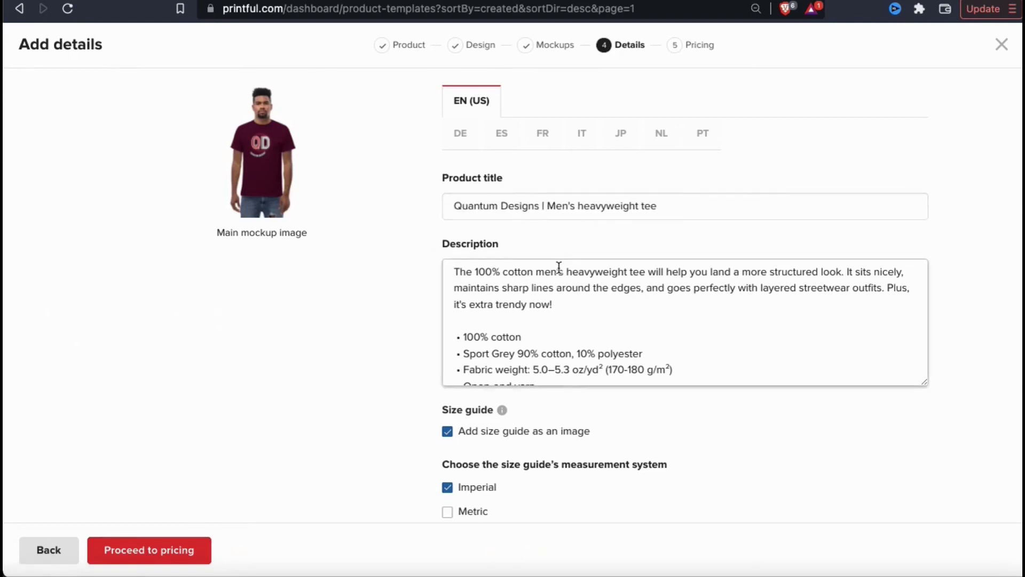
pyautogui.press('Return')
pyautogui.press('Return')
pyautogui.press('Up')
pyautogui.press('Up')
pyautogui.write('Are you a fan of Quantum Designs? Well this new Quantum Designs tee is for you! Ideal for online sellers, entrepreneurs, and students of Quantum Courses.')
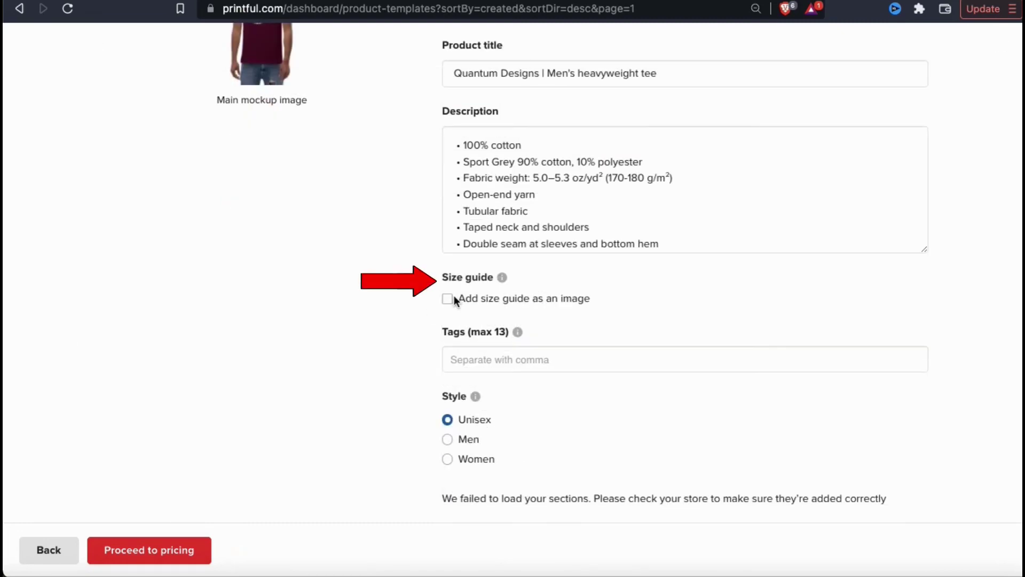
# - Include a size guide image with both Imperial and Metric measurements
pyautogui.click(449, 299)
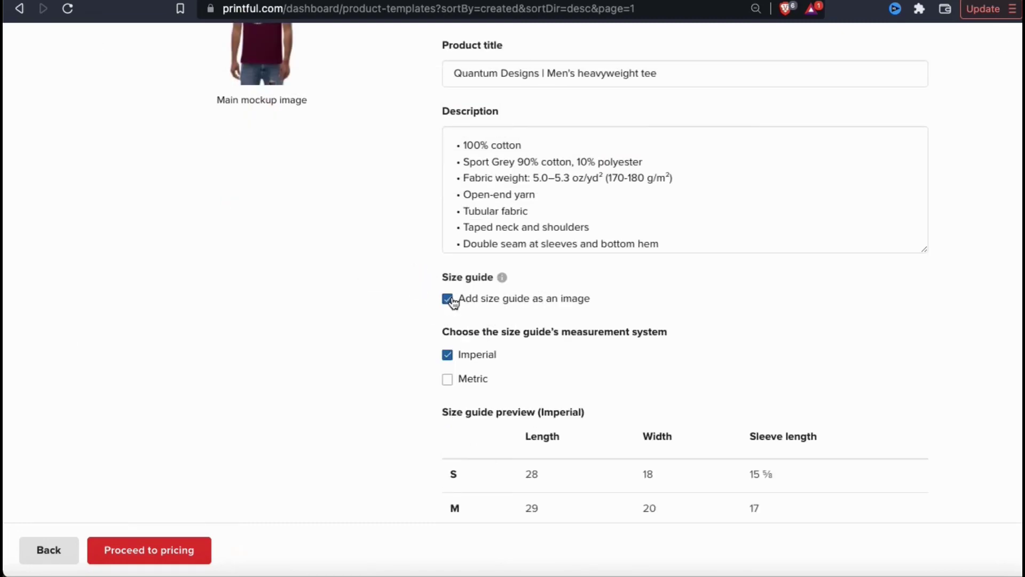
pyautogui.scroll(-5, 410, 319)
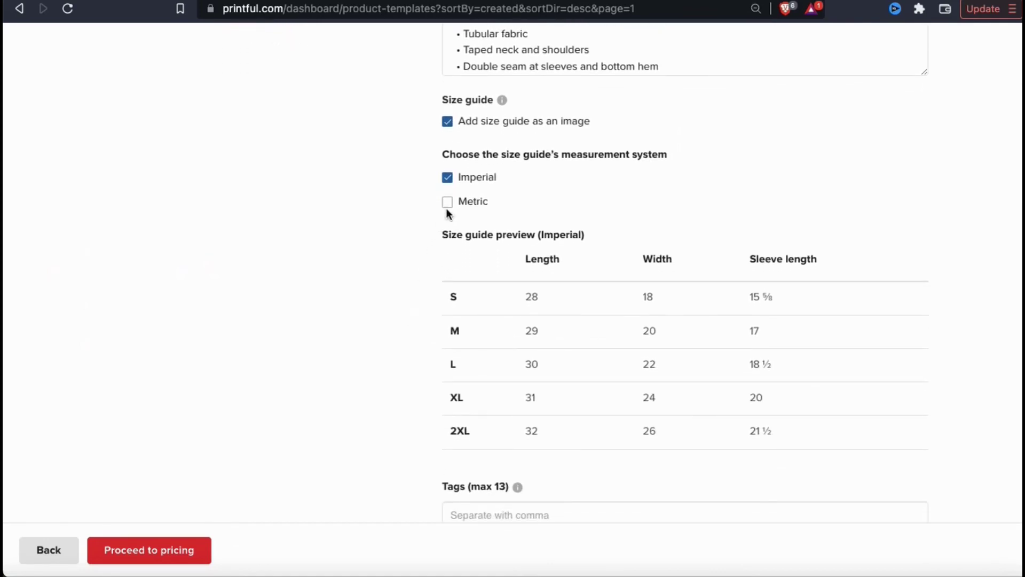
pyautogui.click(448, 210)
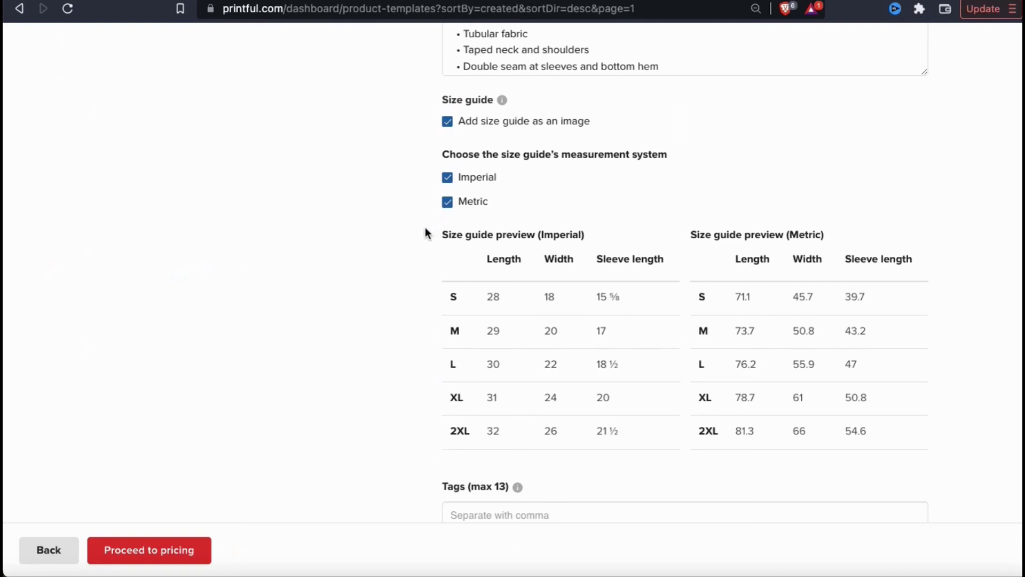
pyautogui.scroll(-3, 426, 229)
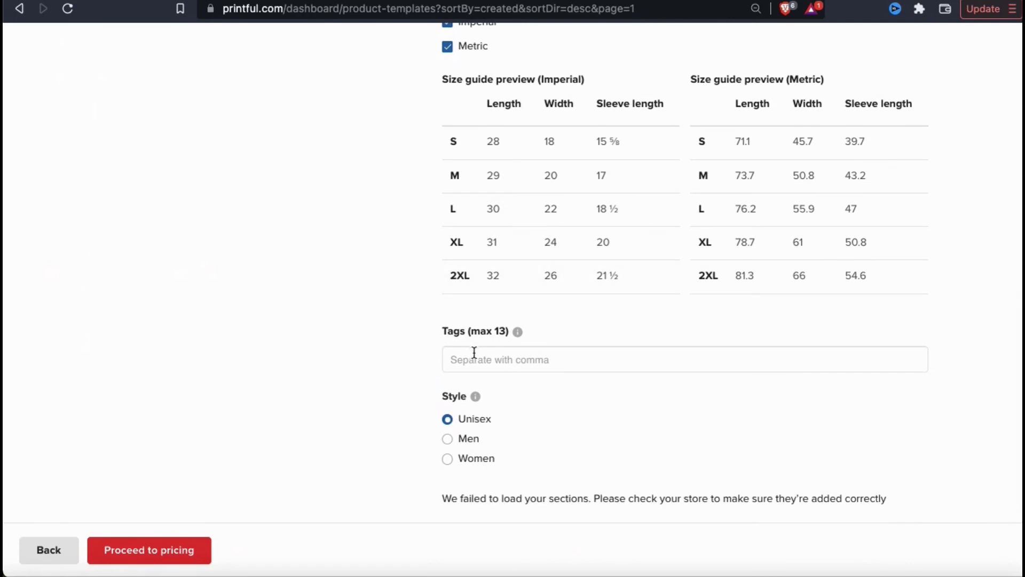
# - Tag the tee with quantum designs, quantum courses, online seller and the creator's name
pyautogui.click(475, 354)
pyautogui.write('quantum designs,')
pyautogui.write('quantum courses, jason gandy, online seller')
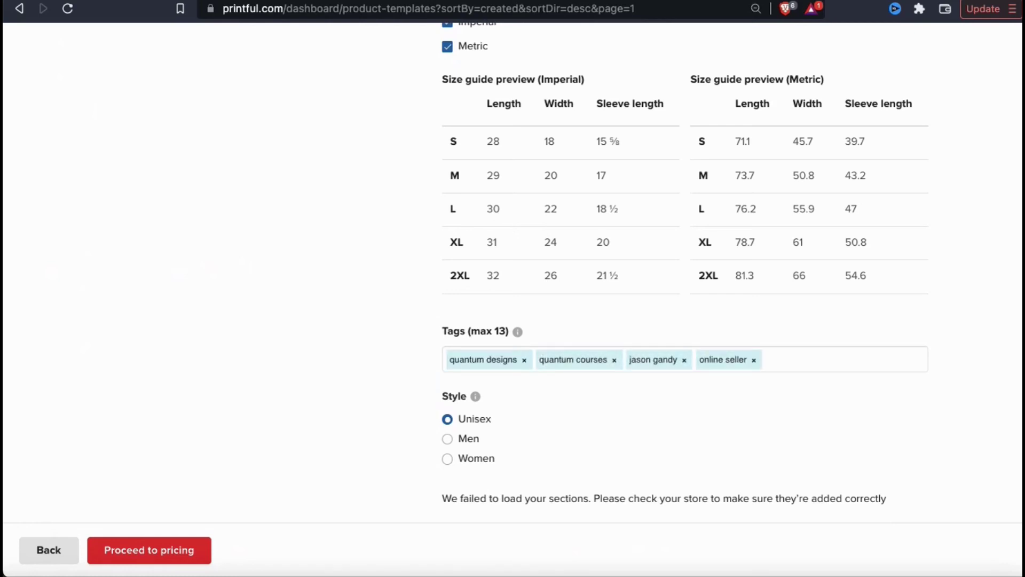
pyautogui.click(606, 407)
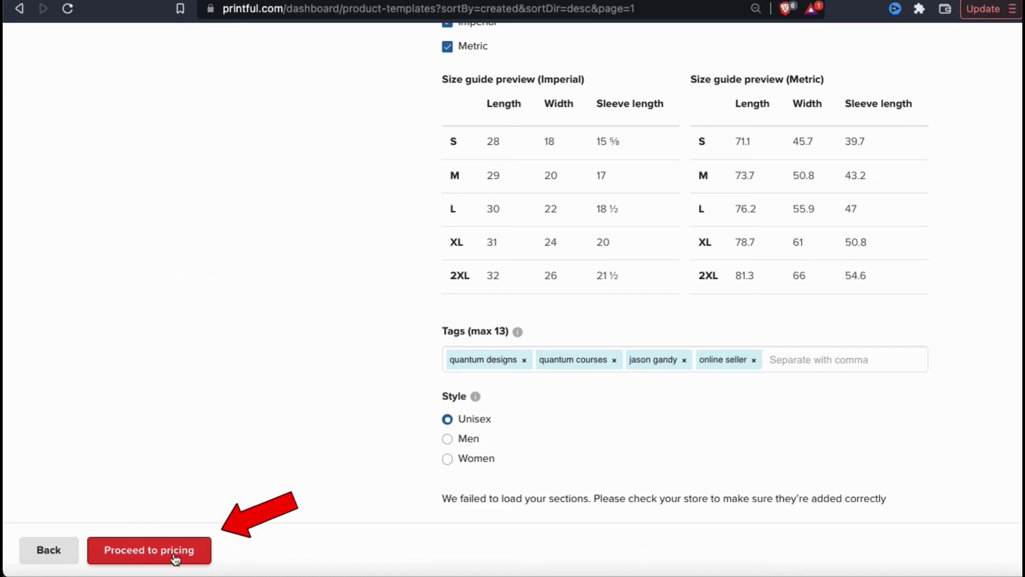
pyautogui.click(152, 558)
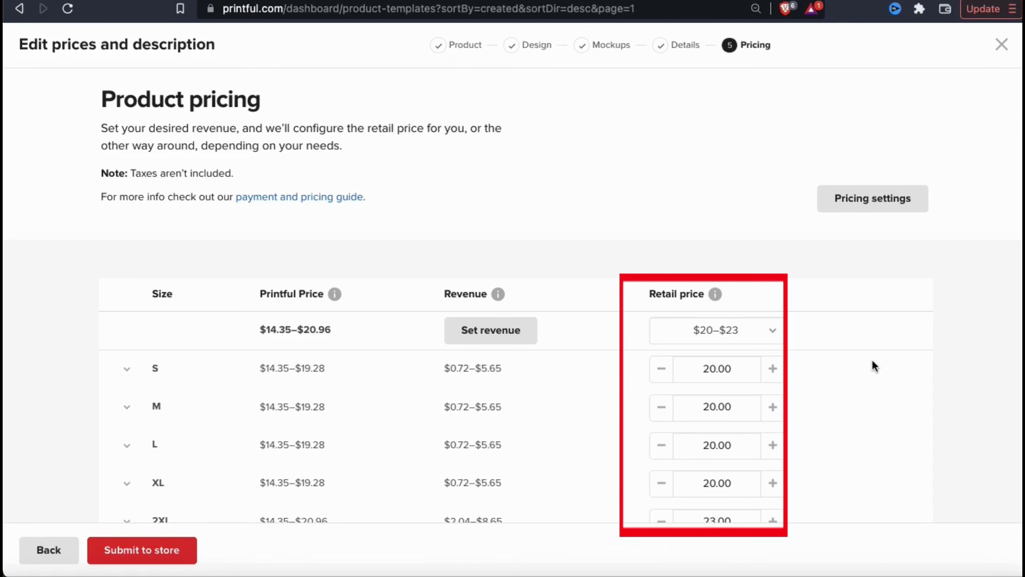
# - Keep retail prices at $20.00 for S–XL and $23.00 for 2XL, then submit to the store
pyautogui.scroll(-3, 872, 360)
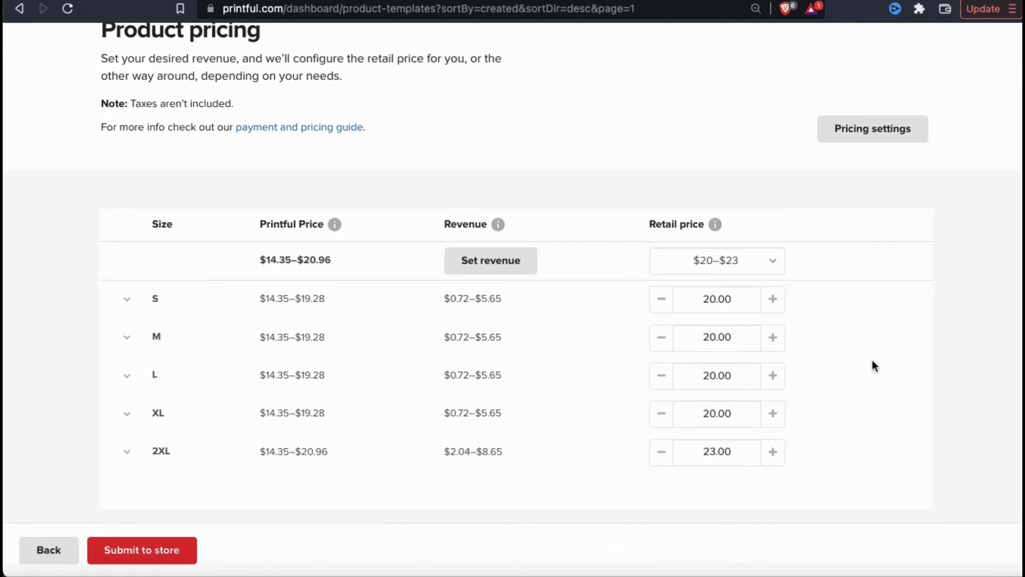
pyautogui.click(773, 262)
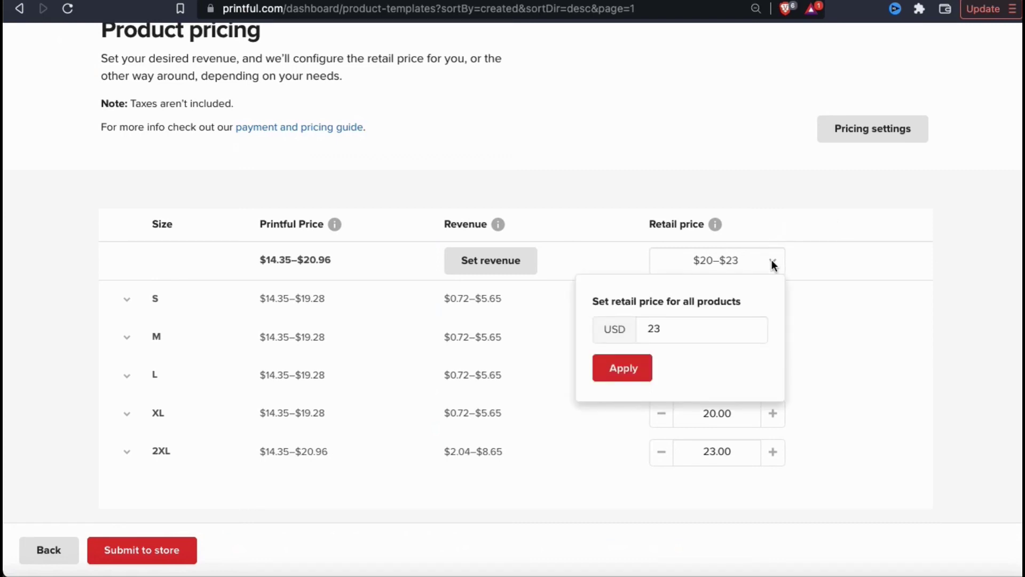
pyautogui.click(774, 265)
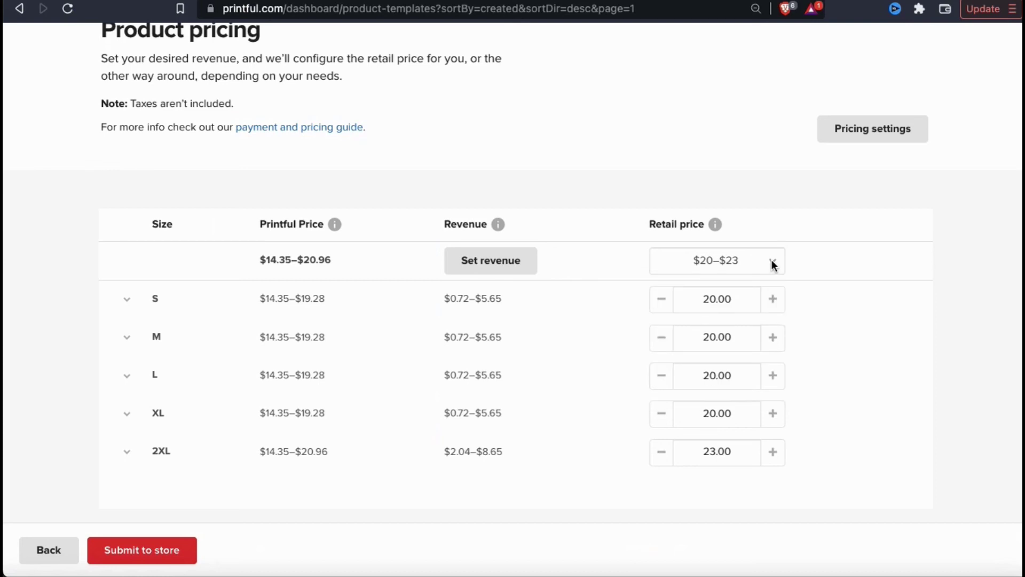
pyautogui.click(773, 299)
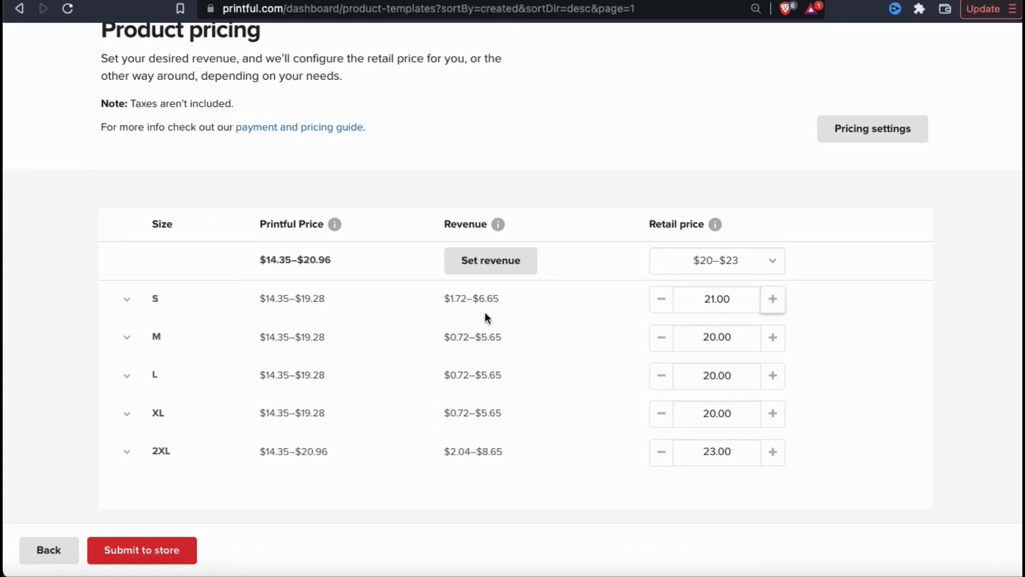
pyautogui.click(773, 304)
pyautogui.click(661, 304)
pyautogui.click(661, 304)
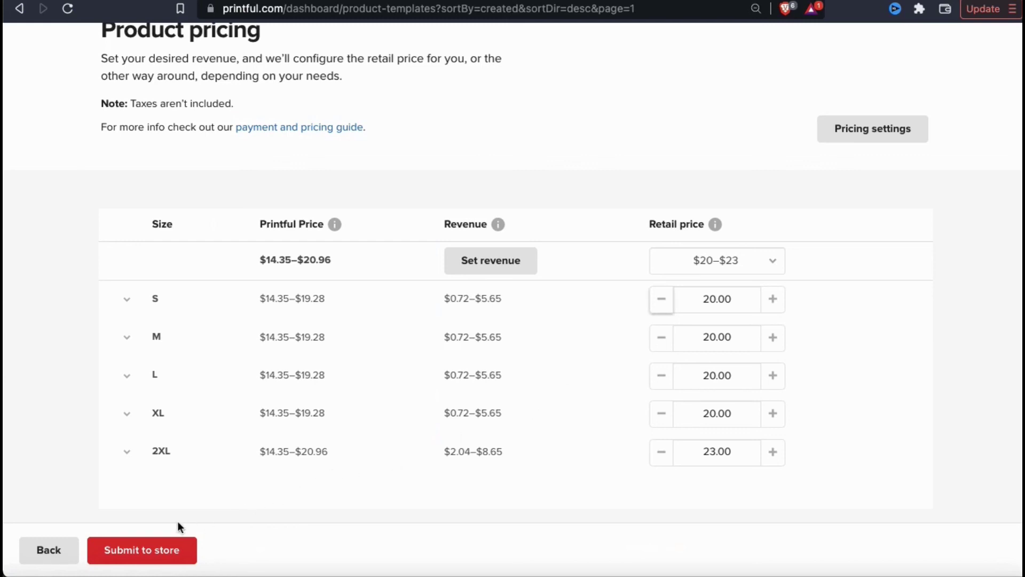
pyautogui.click(124, 558)
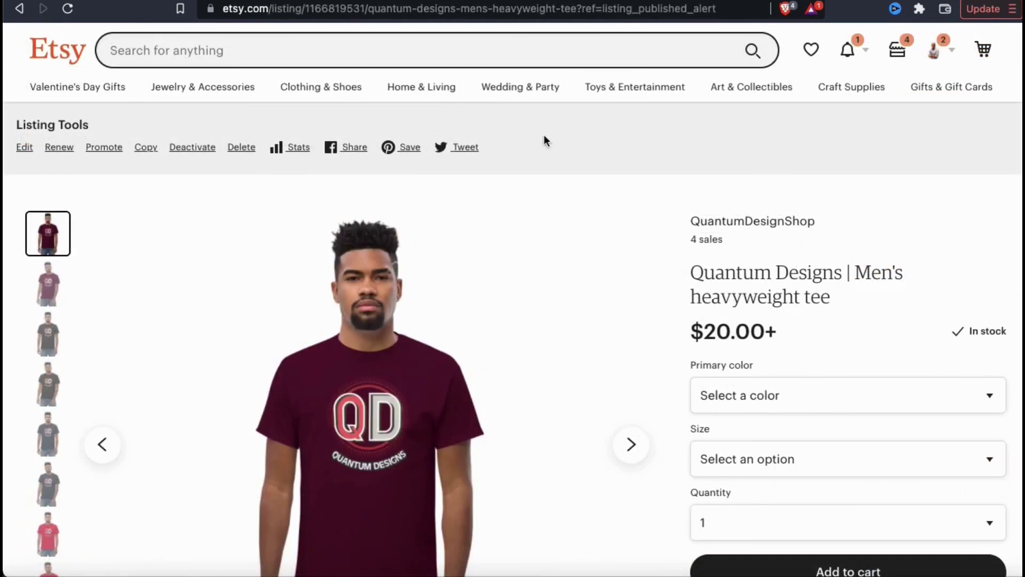
# - Page through the Etsy listing's mockup photos of the tee in maroon, black and navy
pyautogui.scroll(-5, 663, 230)
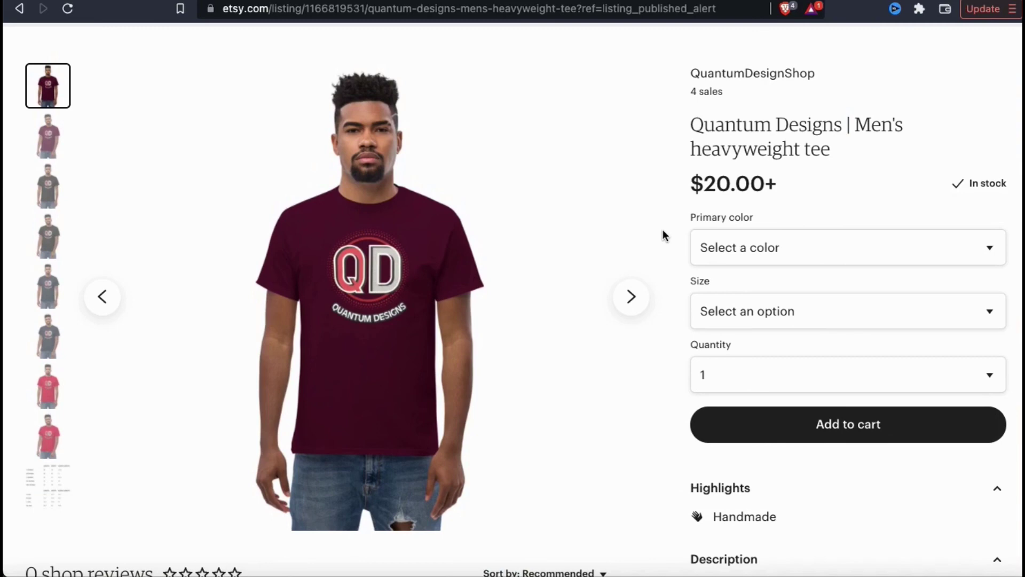
pyautogui.click(632, 297)
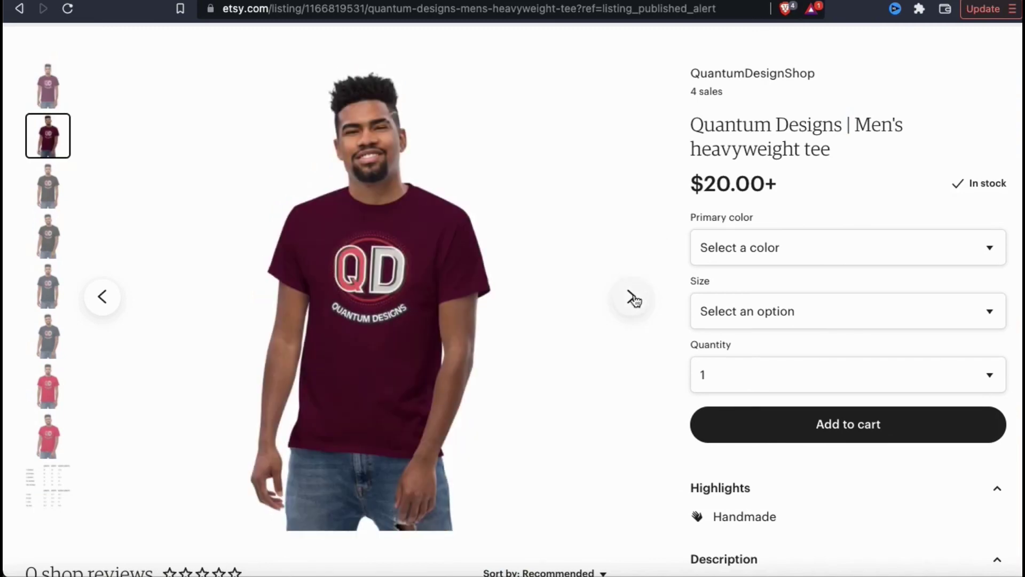
pyautogui.click(633, 298)
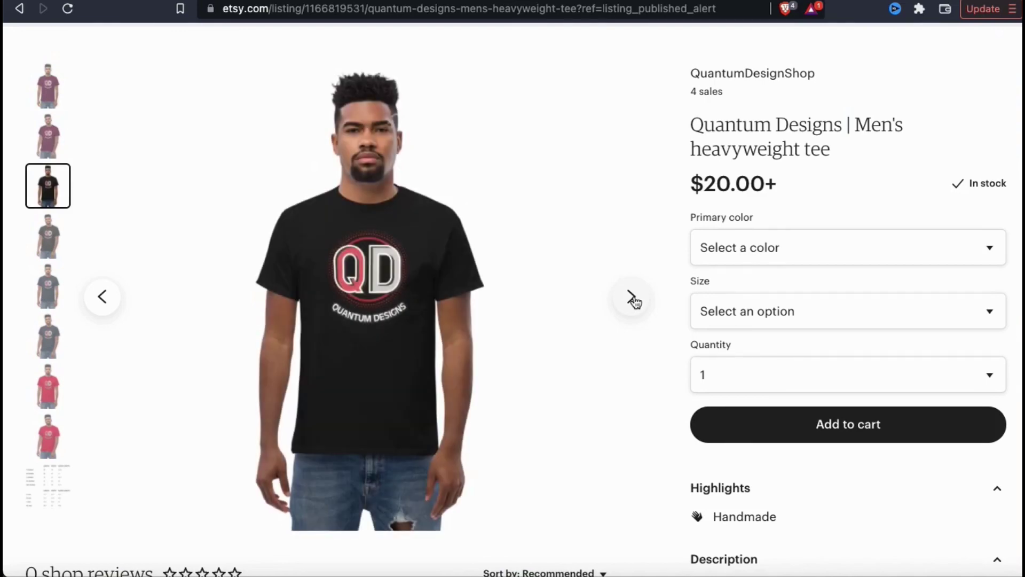
pyautogui.click(634, 299)
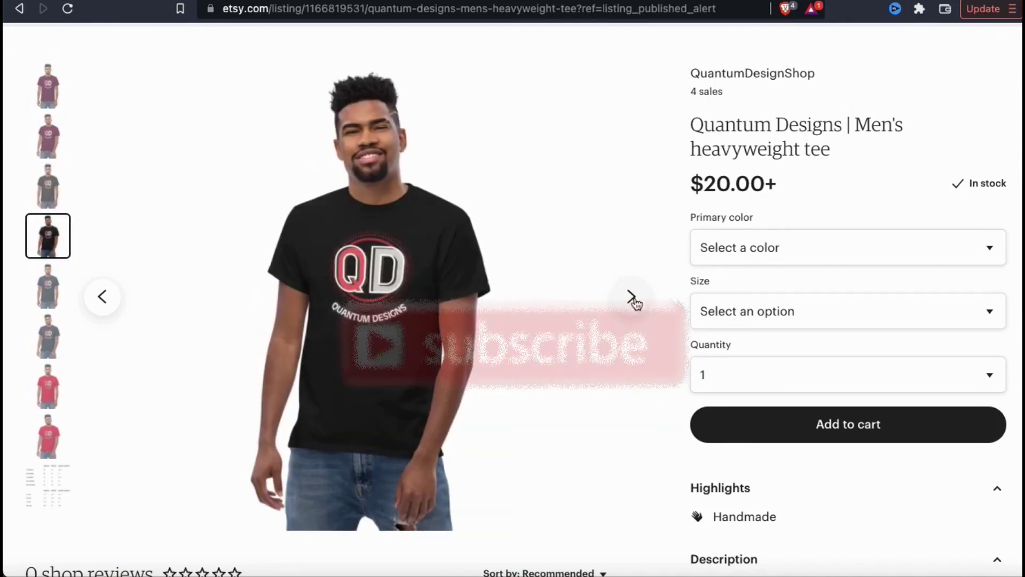
pyautogui.click(631, 297)
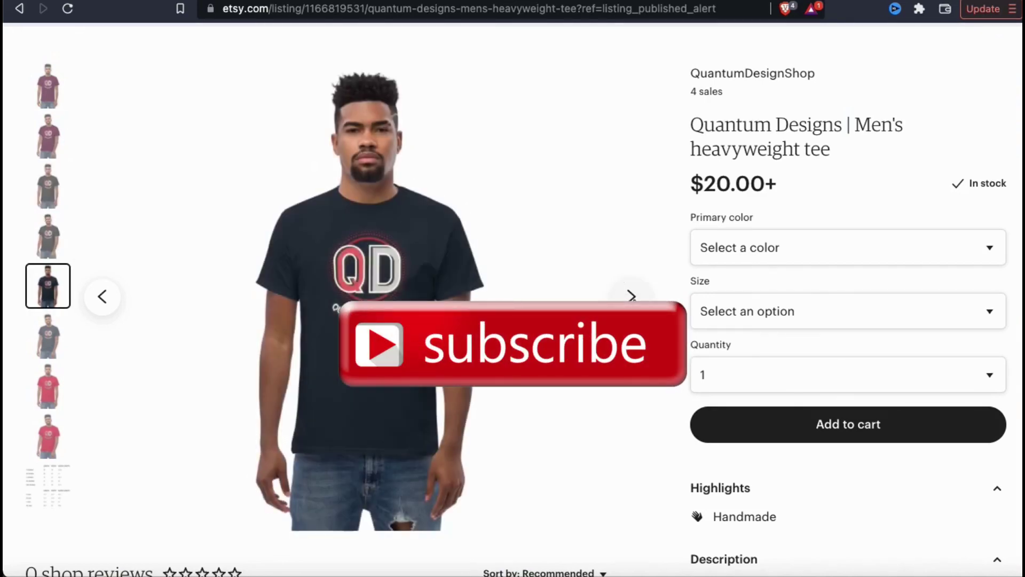